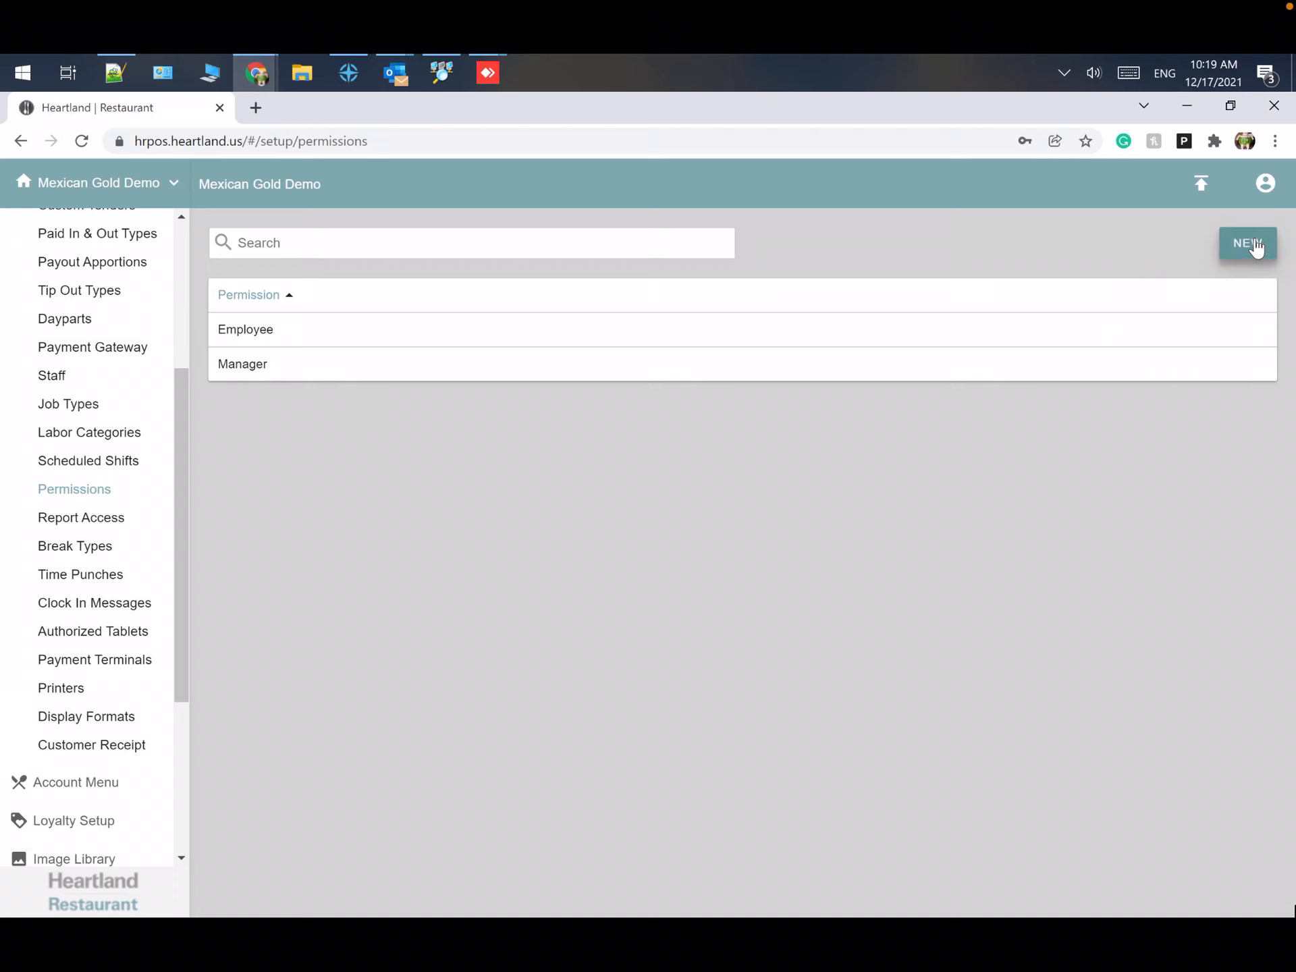
# Step: Enter Server as the name of the new permission
pyautogui.click(786, 307)
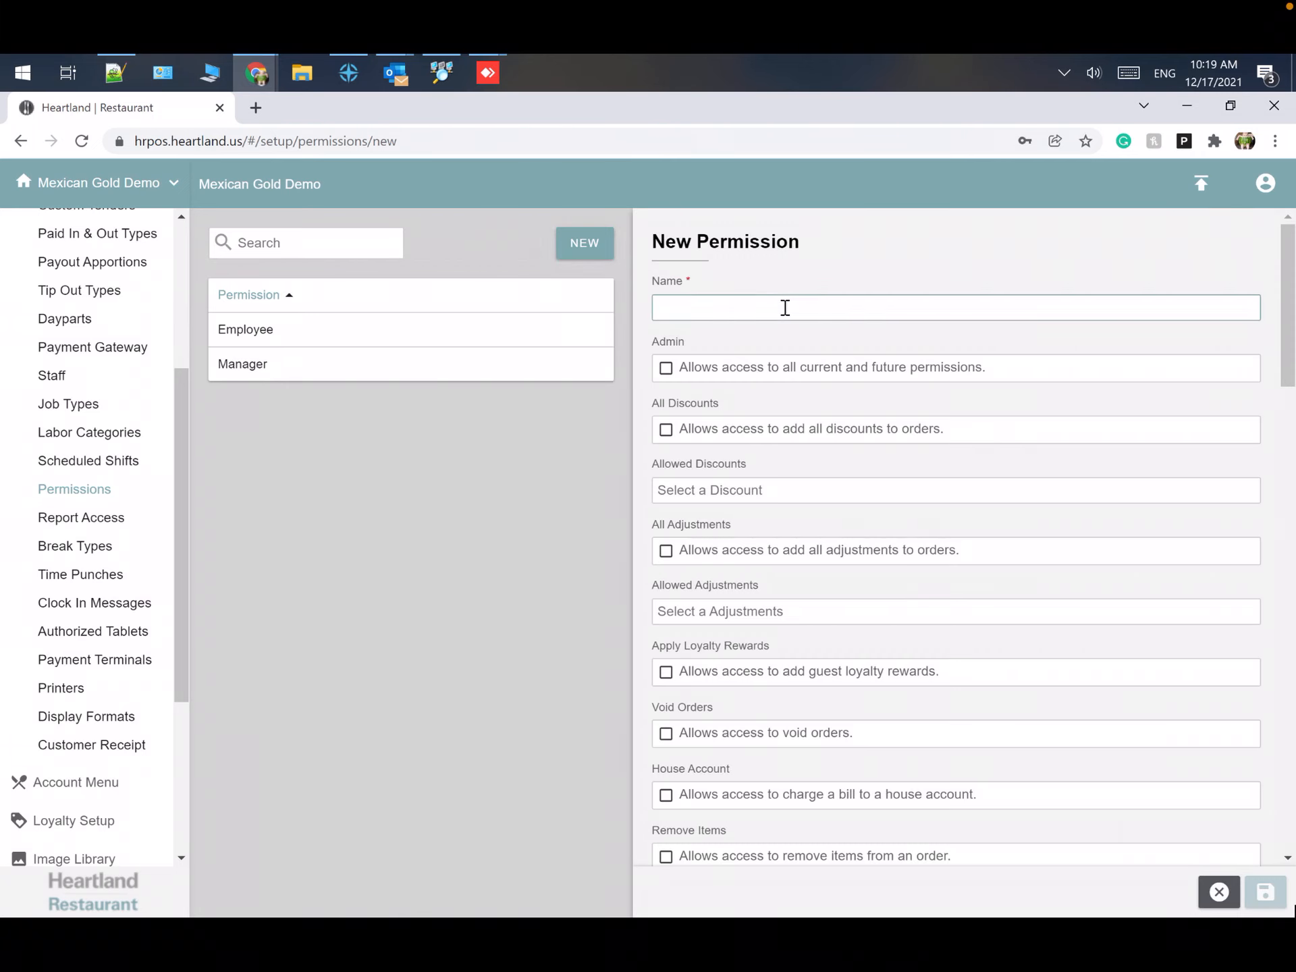
pyautogui.write('Server')
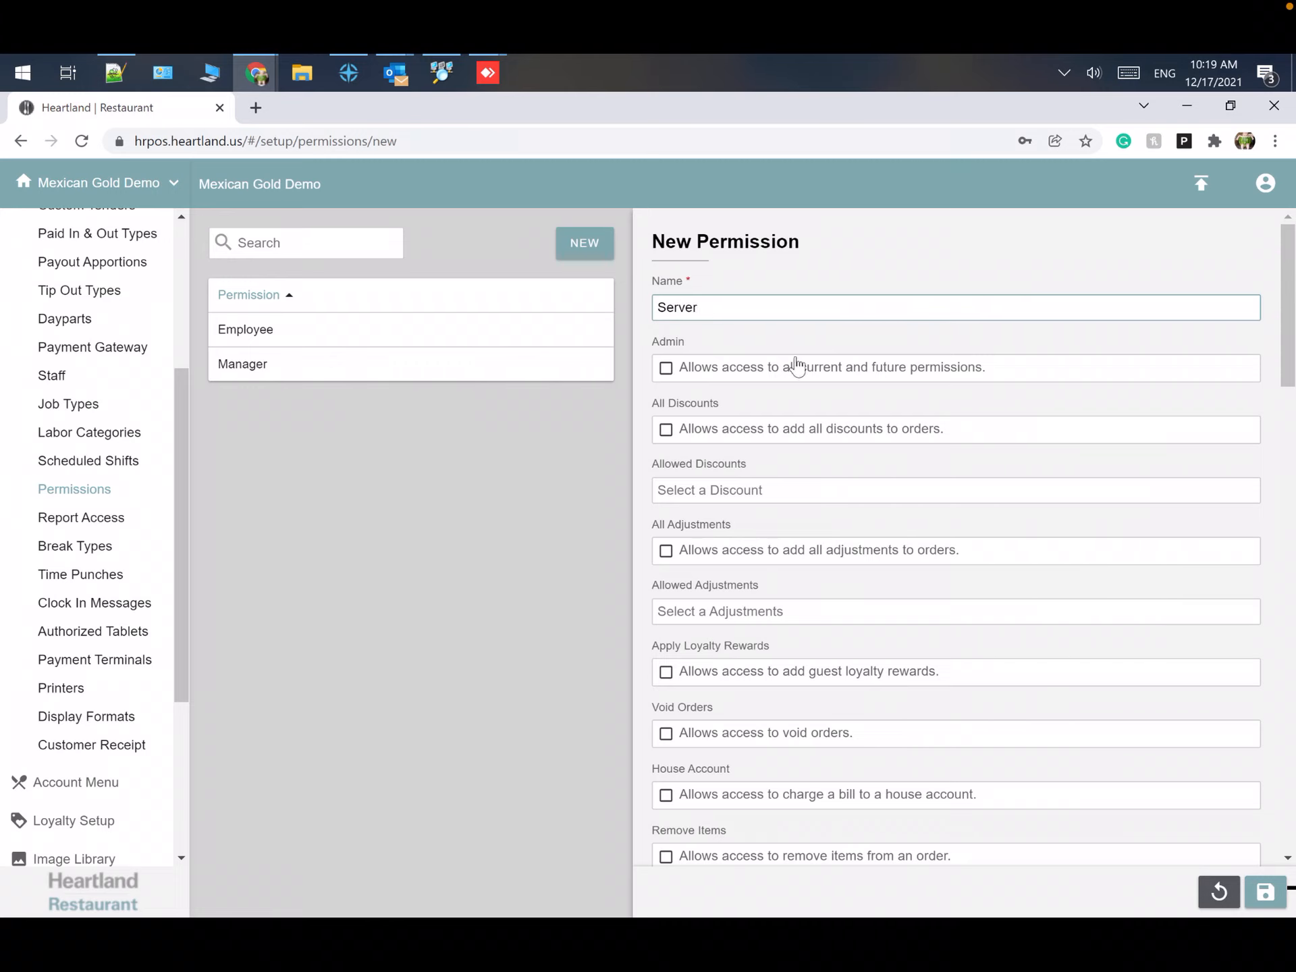
pyautogui.click(665, 369)
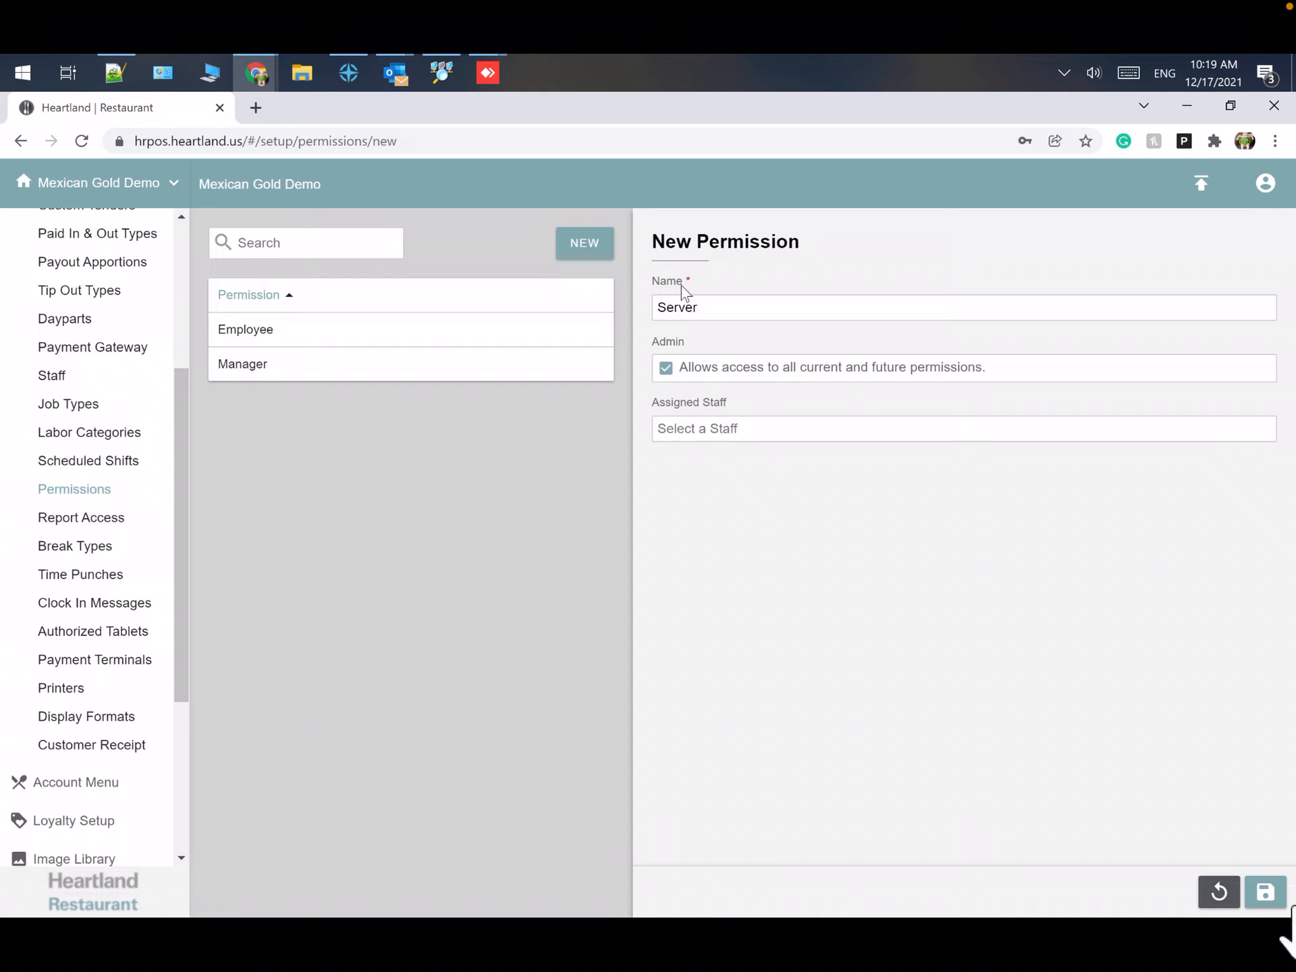
pyautogui.moveTo(719, 309); pyautogui.dragTo(656, 307)
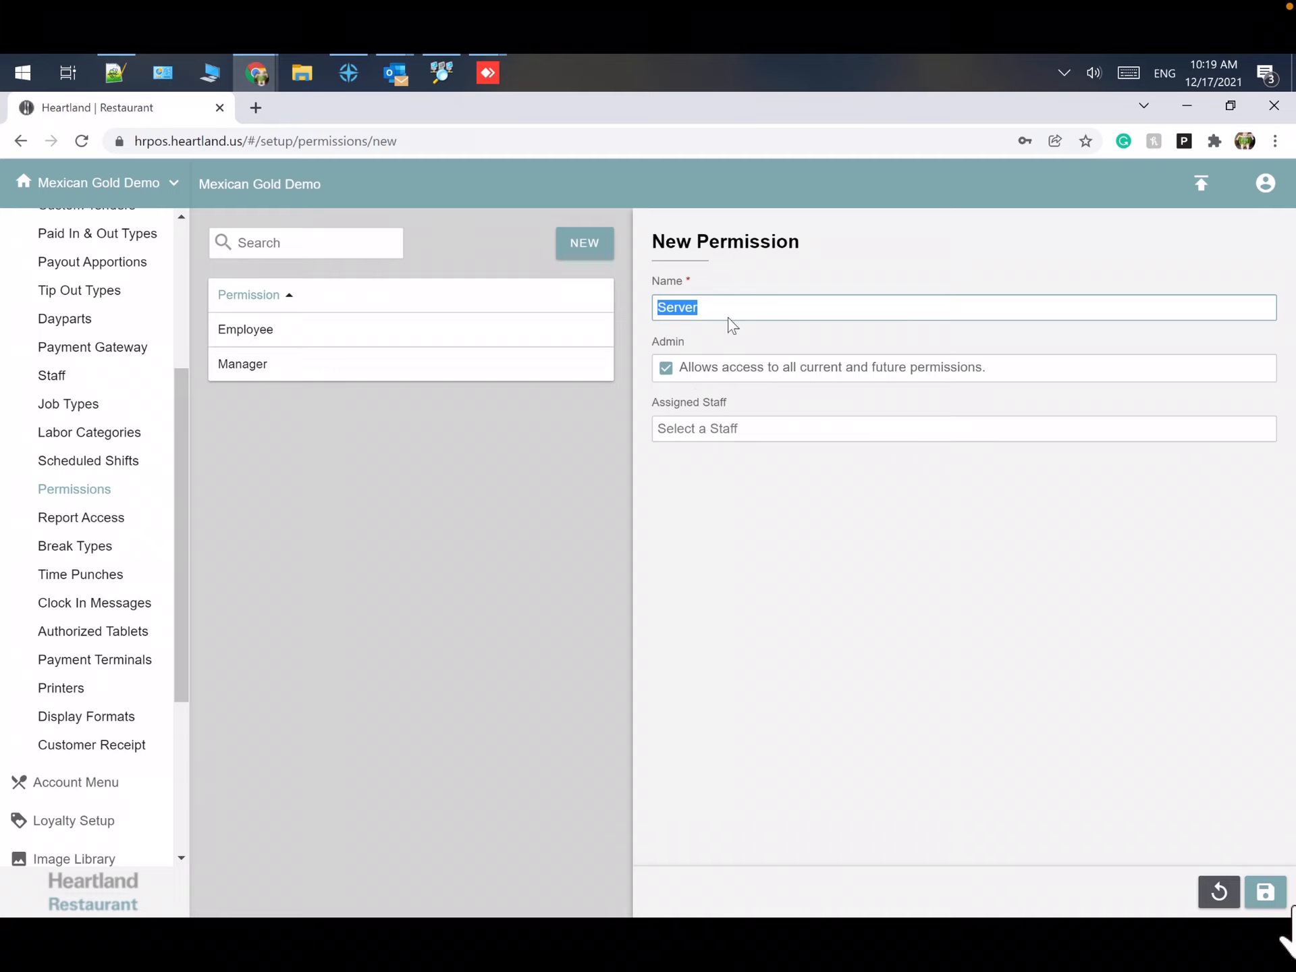
pyautogui.click(668, 368)
# Step: Leave All Discounts off and add Employee Discount to the permission's allowed discounts
pyautogui.scroll(-1, 678, 386)
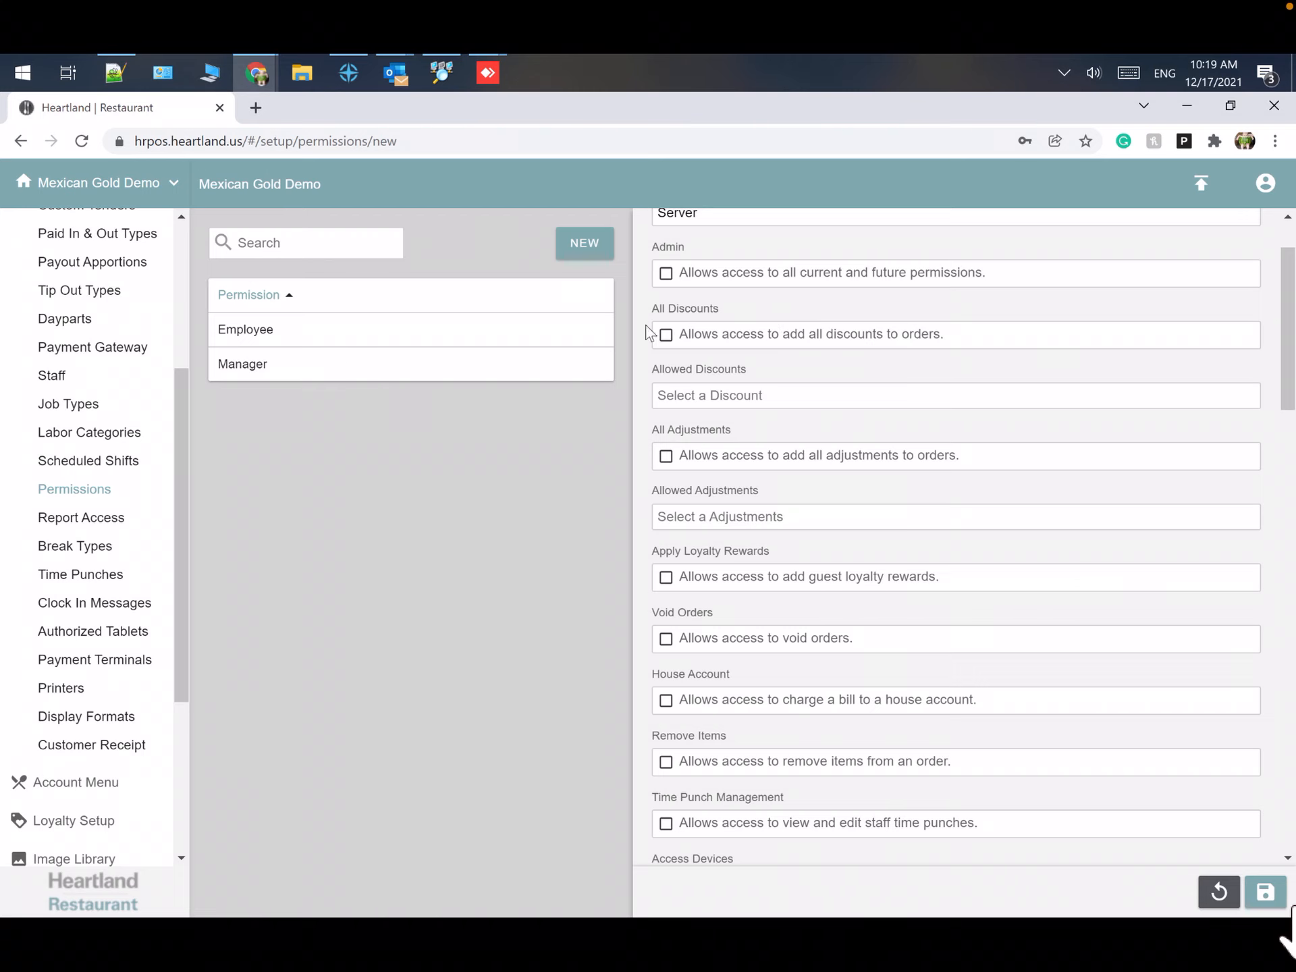
pyautogui.click(667, 338)
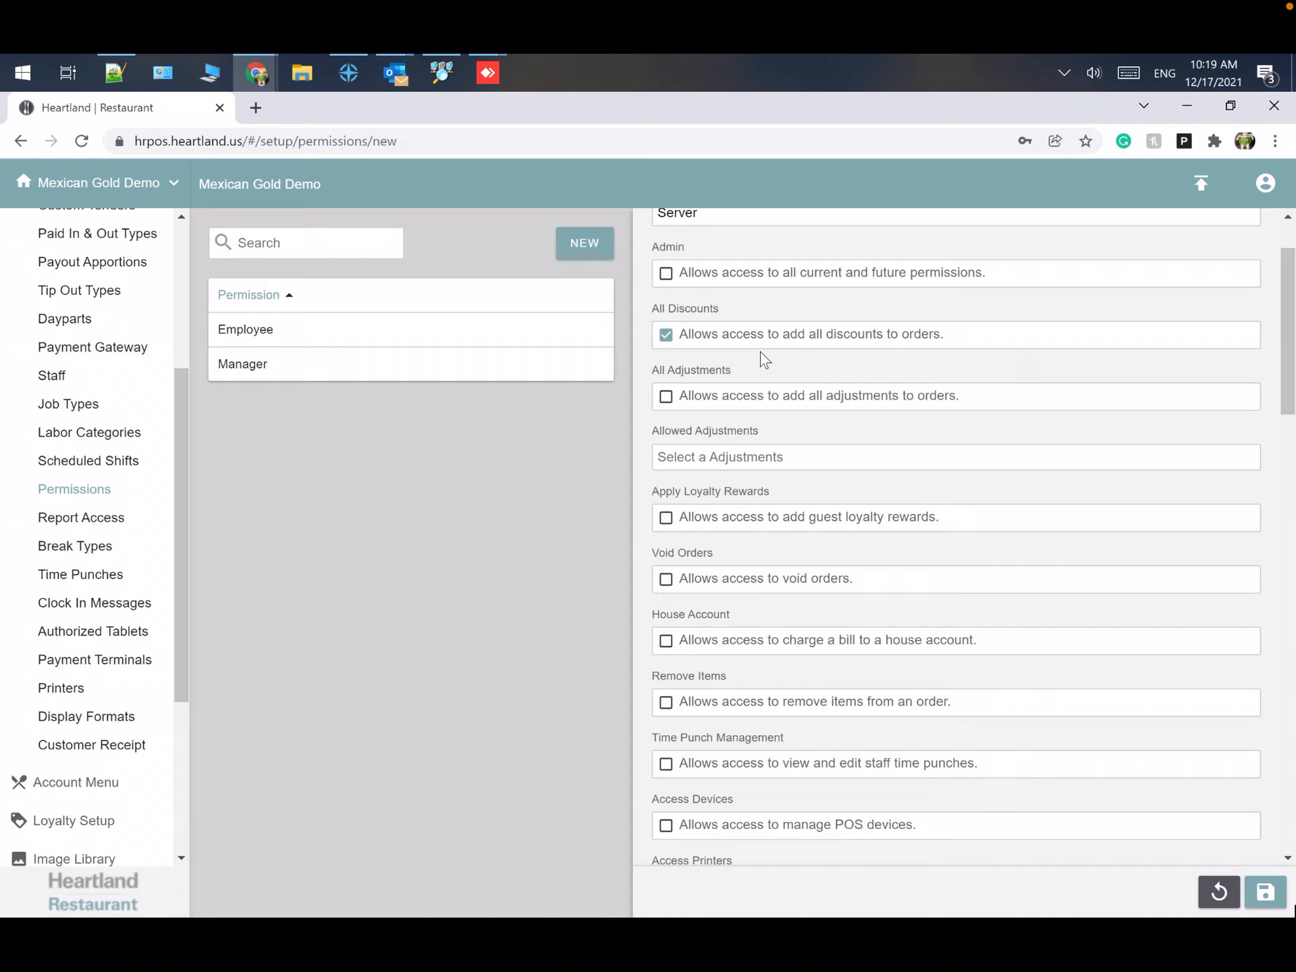
pyautogui.click(666, 335)
pyautogui.click(702, 396)
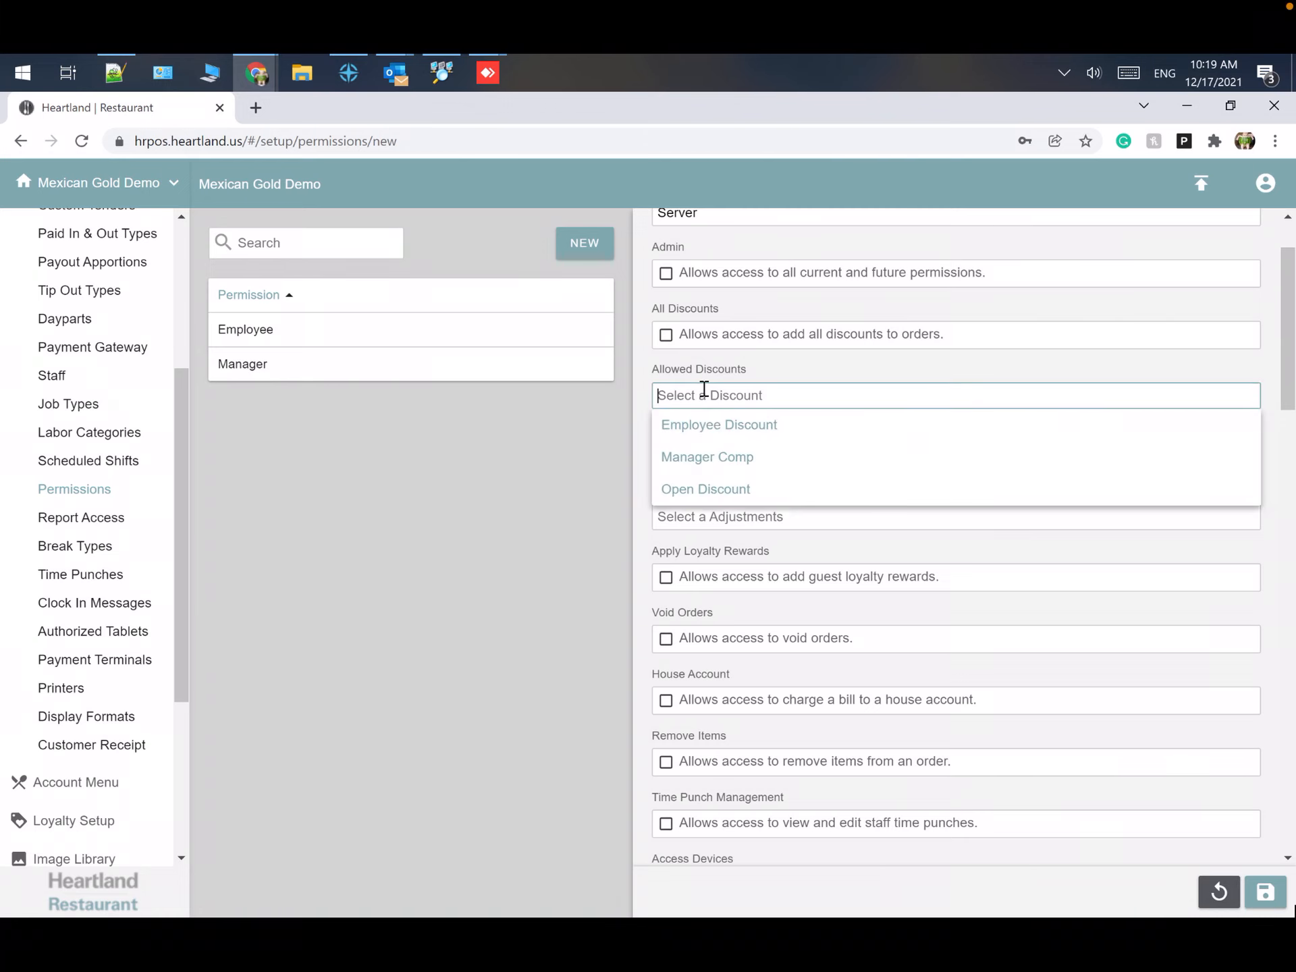
pyautogui.click(690, 426)
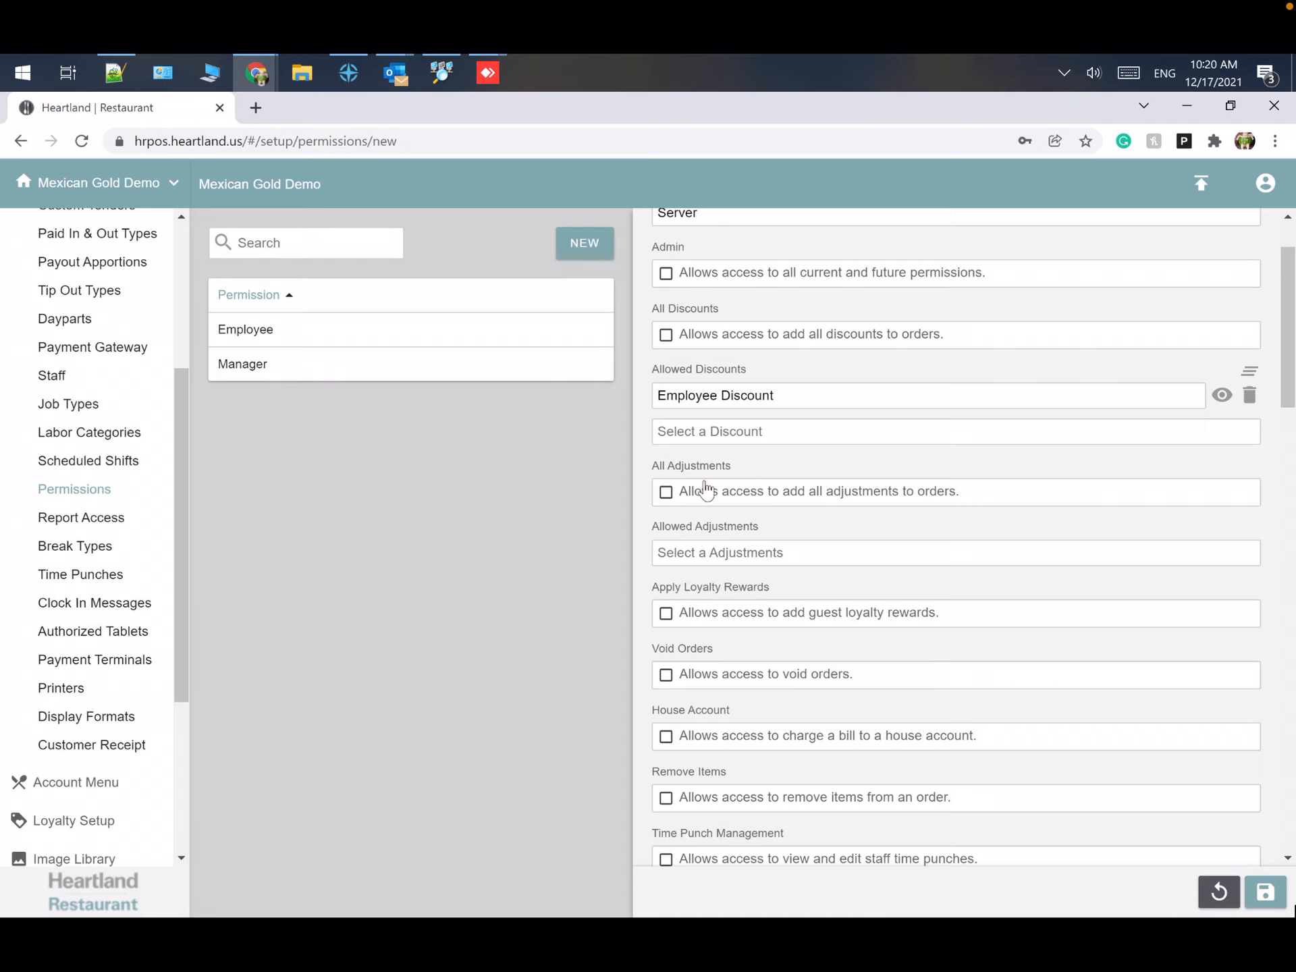
# Step: Leave All Adjustments off and add Employee Discount to the permission's allowed adjustments
pyautogui.click(666, 492)
pyautogui.click(665, 492)
pyautogui.click(710, 552)
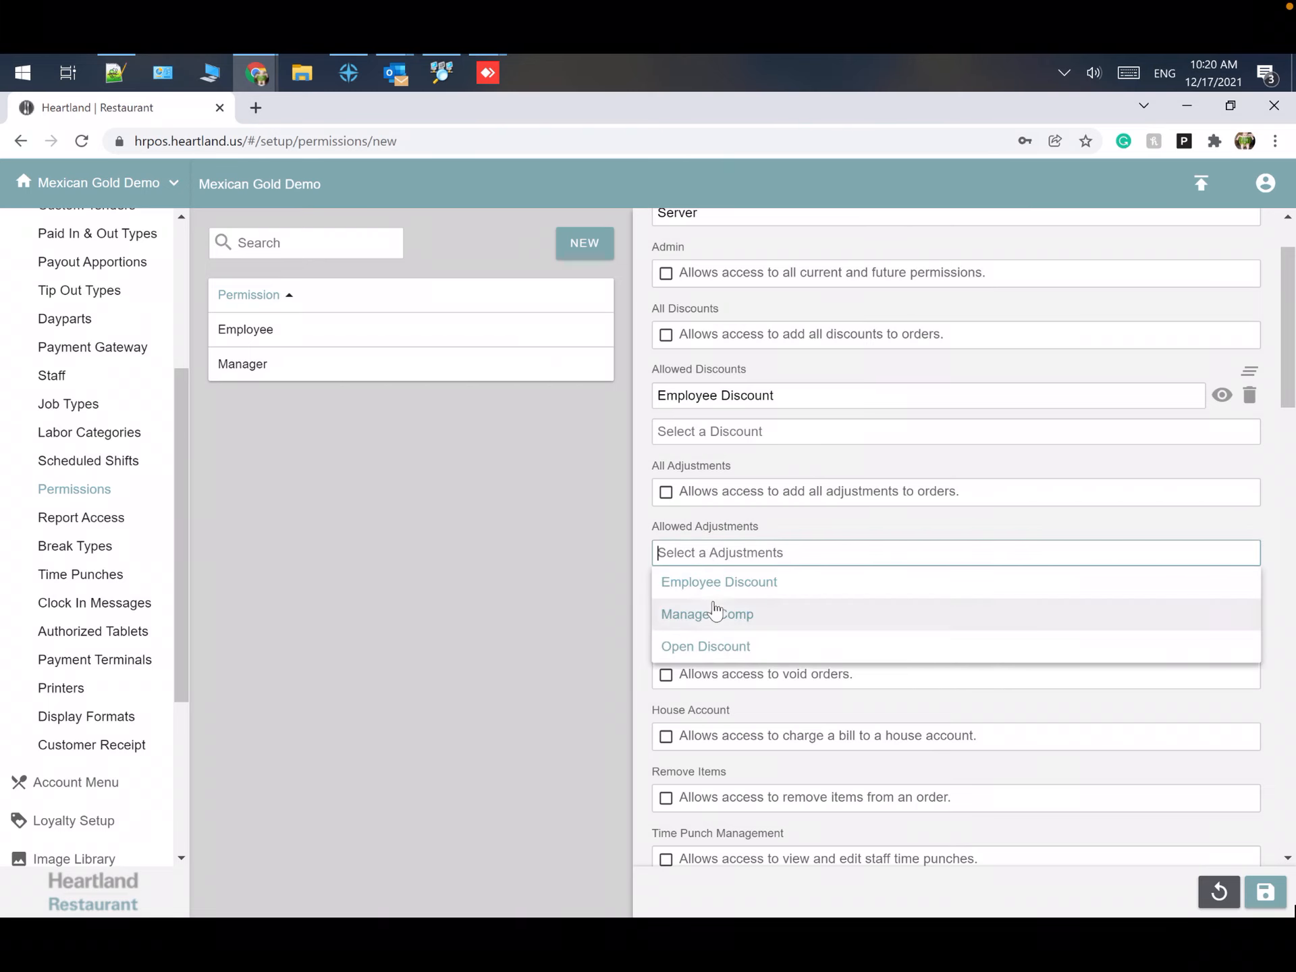
pyautogui.click(717, 584)
# Step: Enable Apply Loyalty Rewards, Void Orders, House Account and Remove Items for the Server permission
pyautogui.scroll(-1, 813, 521)
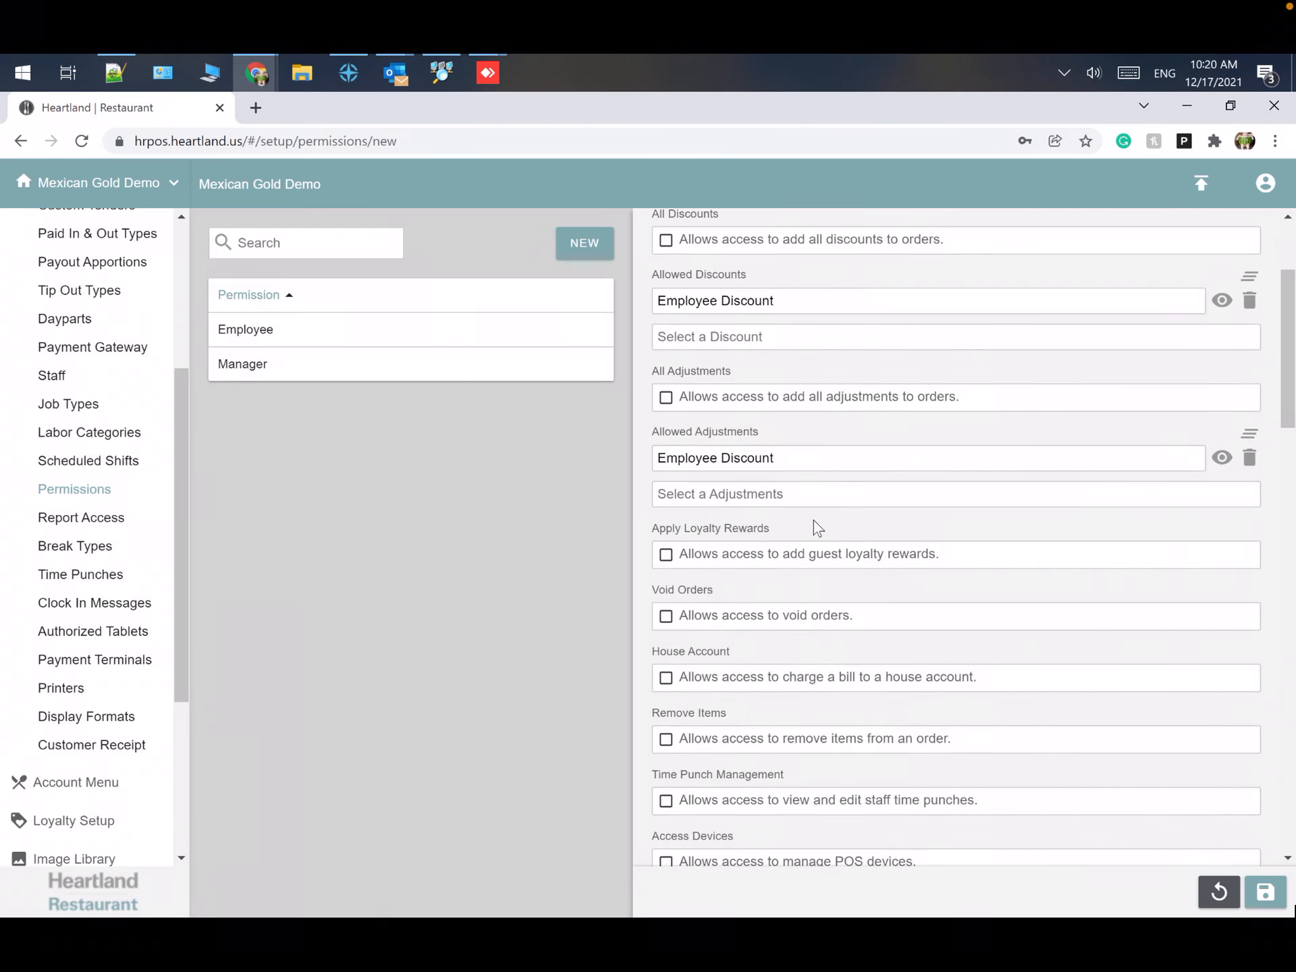
pyautogui.scroll(-1, 813, 520)
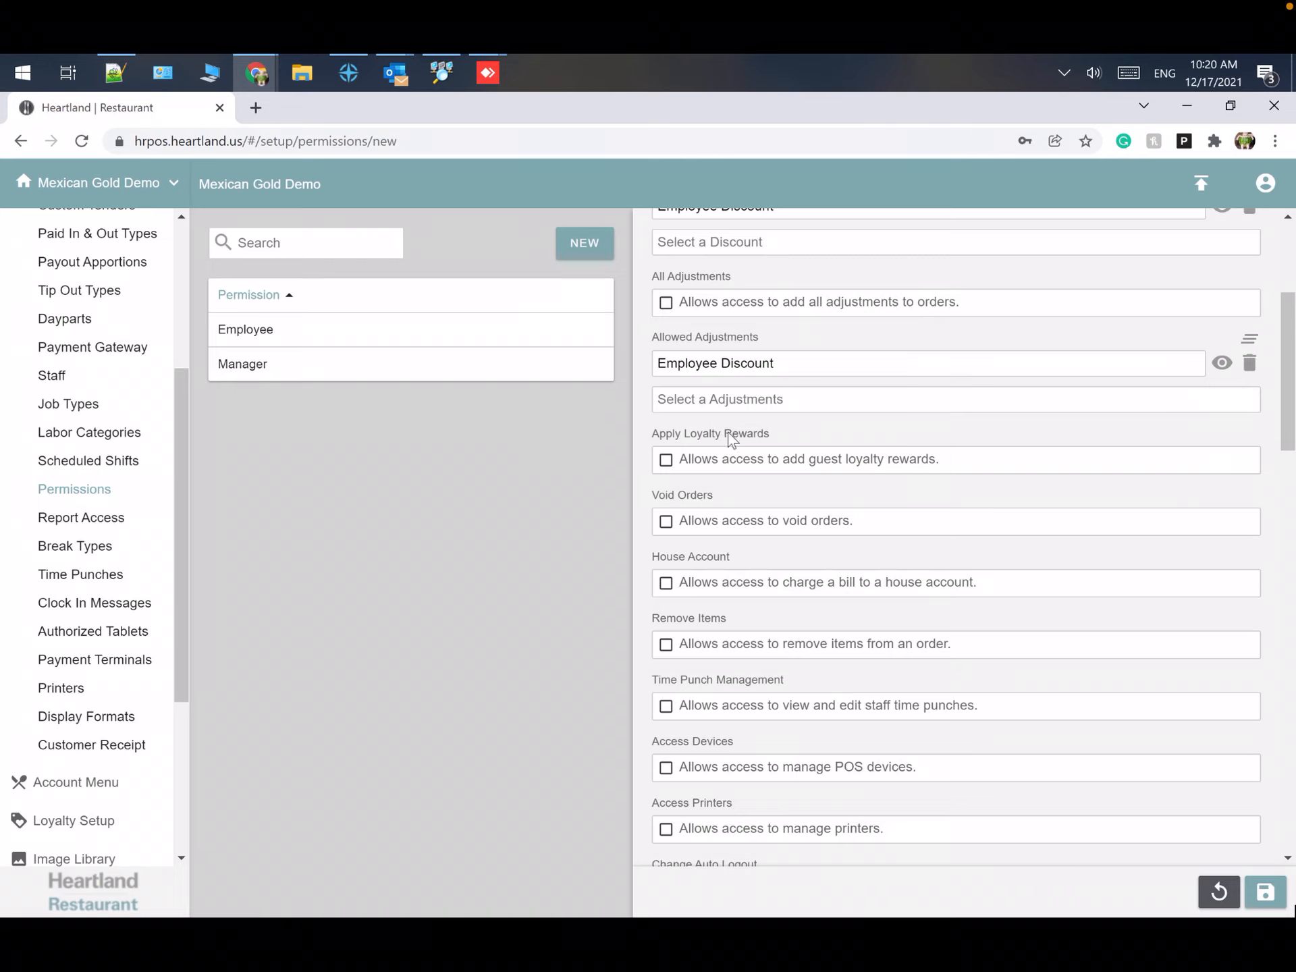
pyautogui.click(667, 461)
pyautogui.scroll(-1, 822, 542)
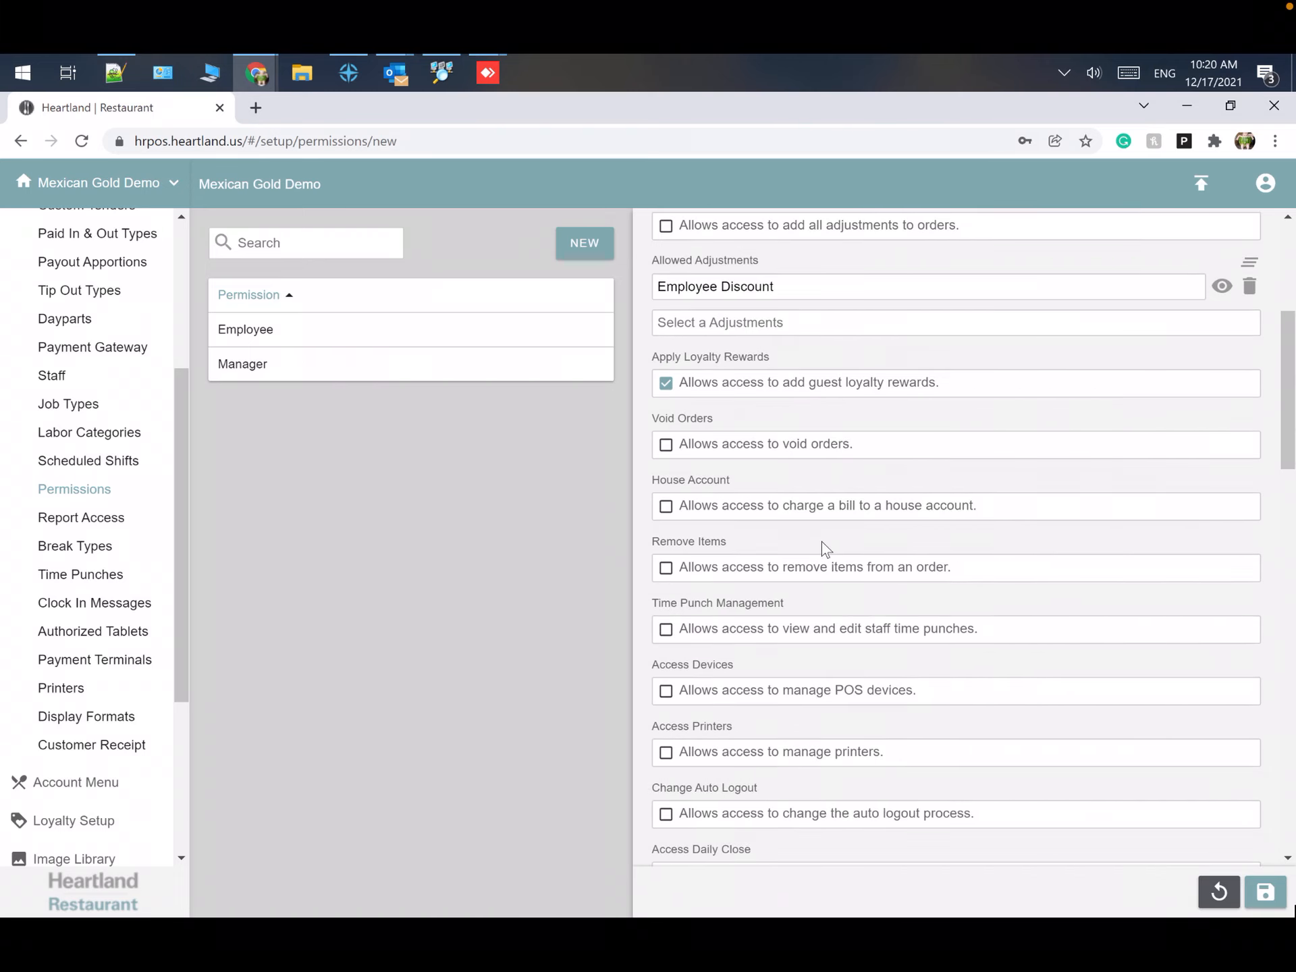
pyautogui.scroll(-1, 821, 541)
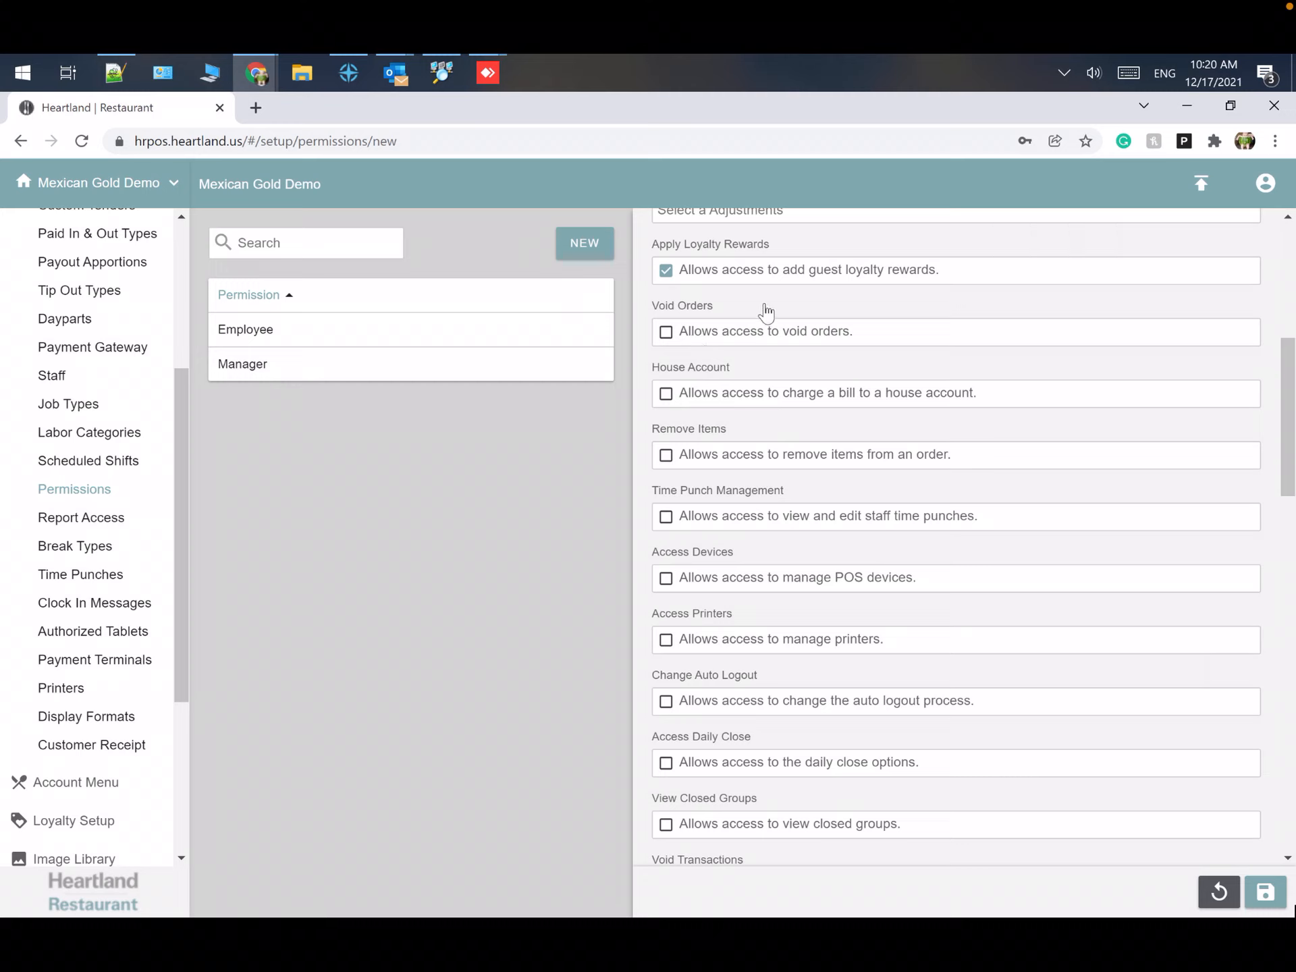
pyautogui.click(663, 335)
pyautogui.scroll(-3, 729, 392)
pyautogui.scroll(3, 696, 365)
pyautogui.scroll(-1, 844, 482)
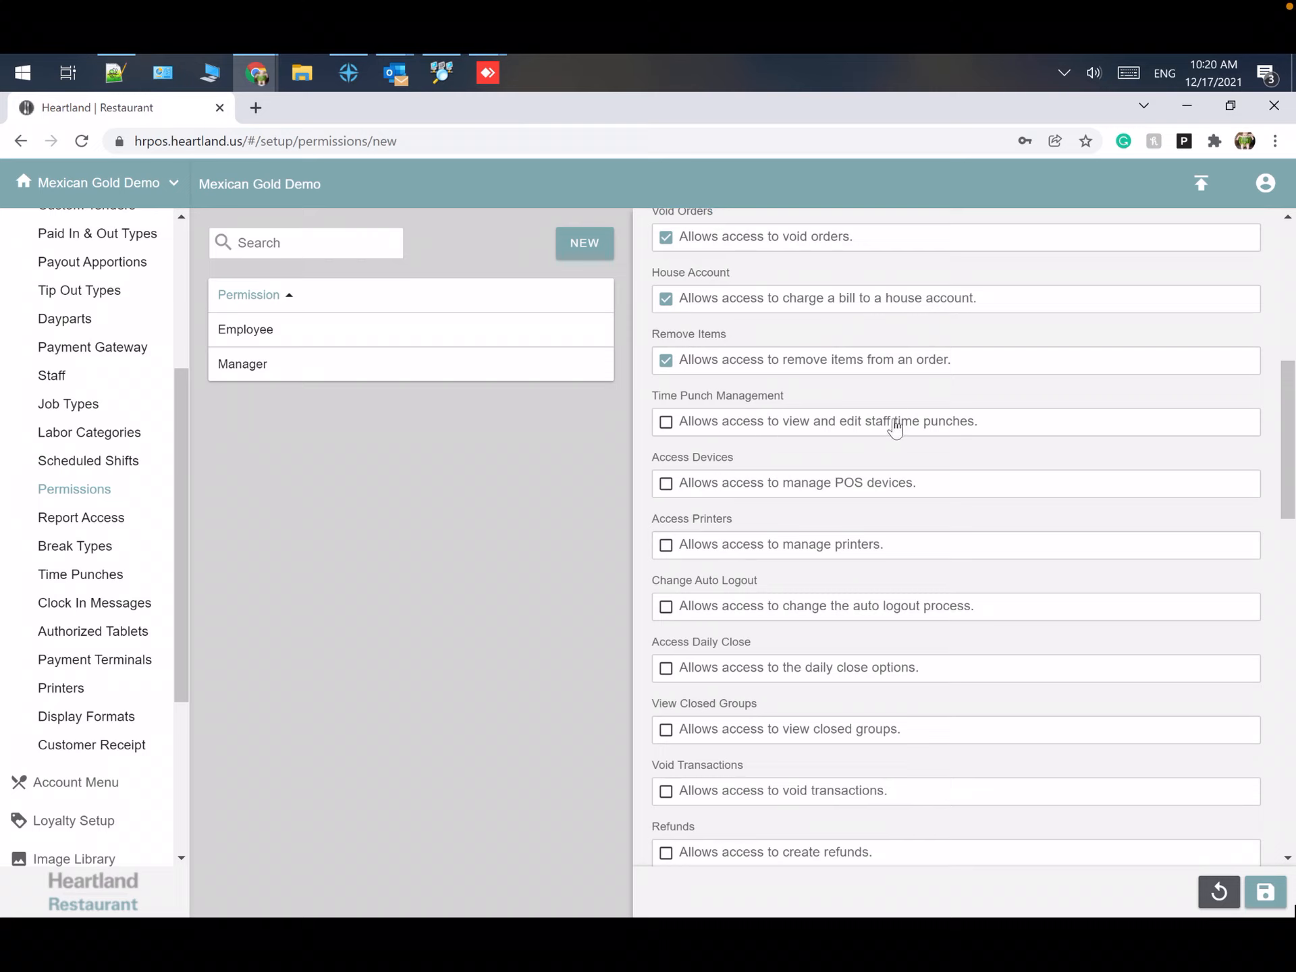
# Step: Review the options from Time Punch Management through Access Devices, Access Printers, Change Auto Logout and Access Daily Close
pyautogui.scroll(2, 812, 420)
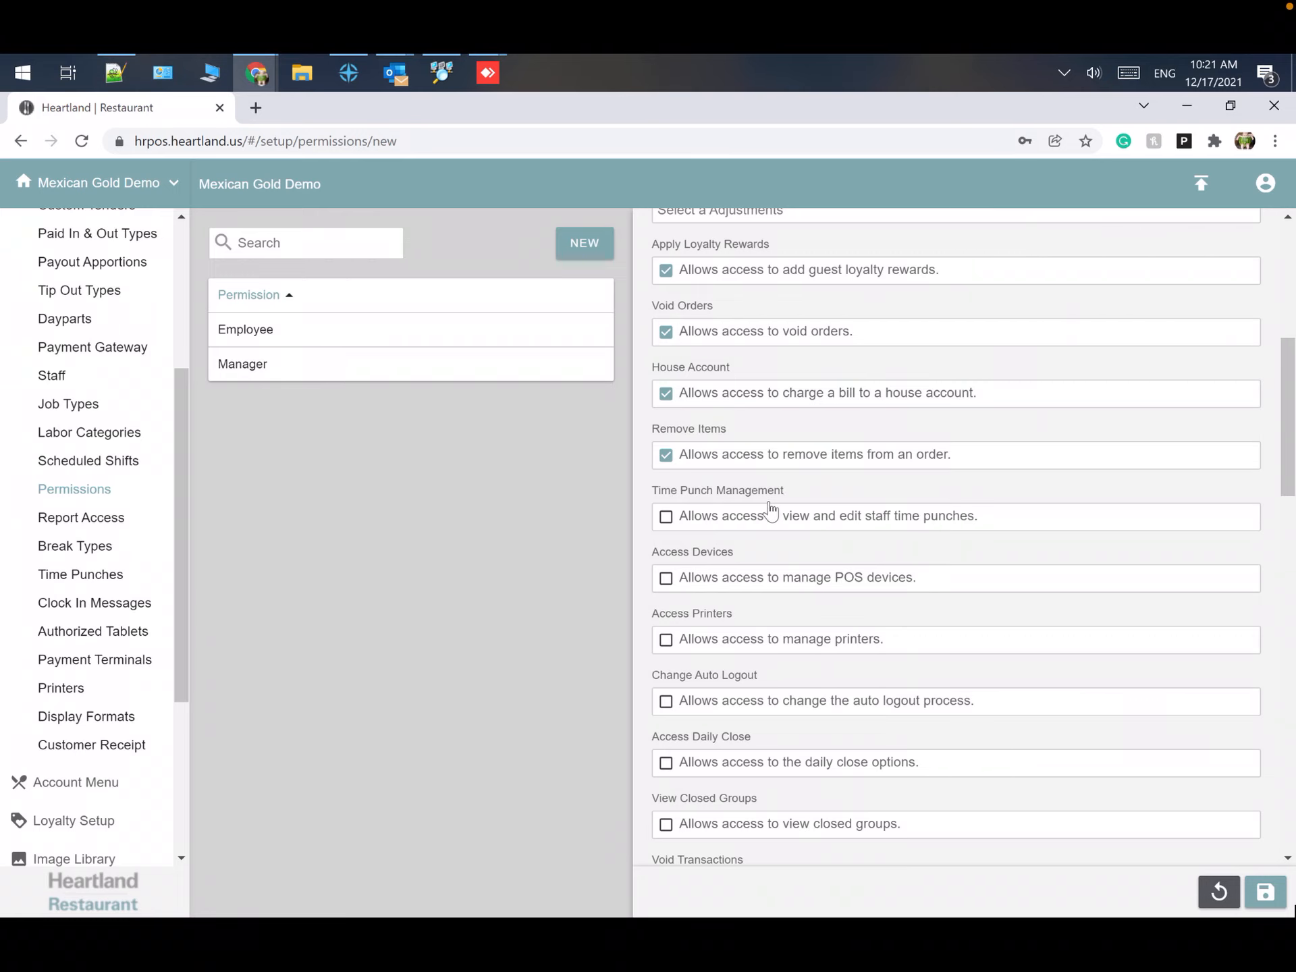
pyautogui.scroll(-2, 781, 482)
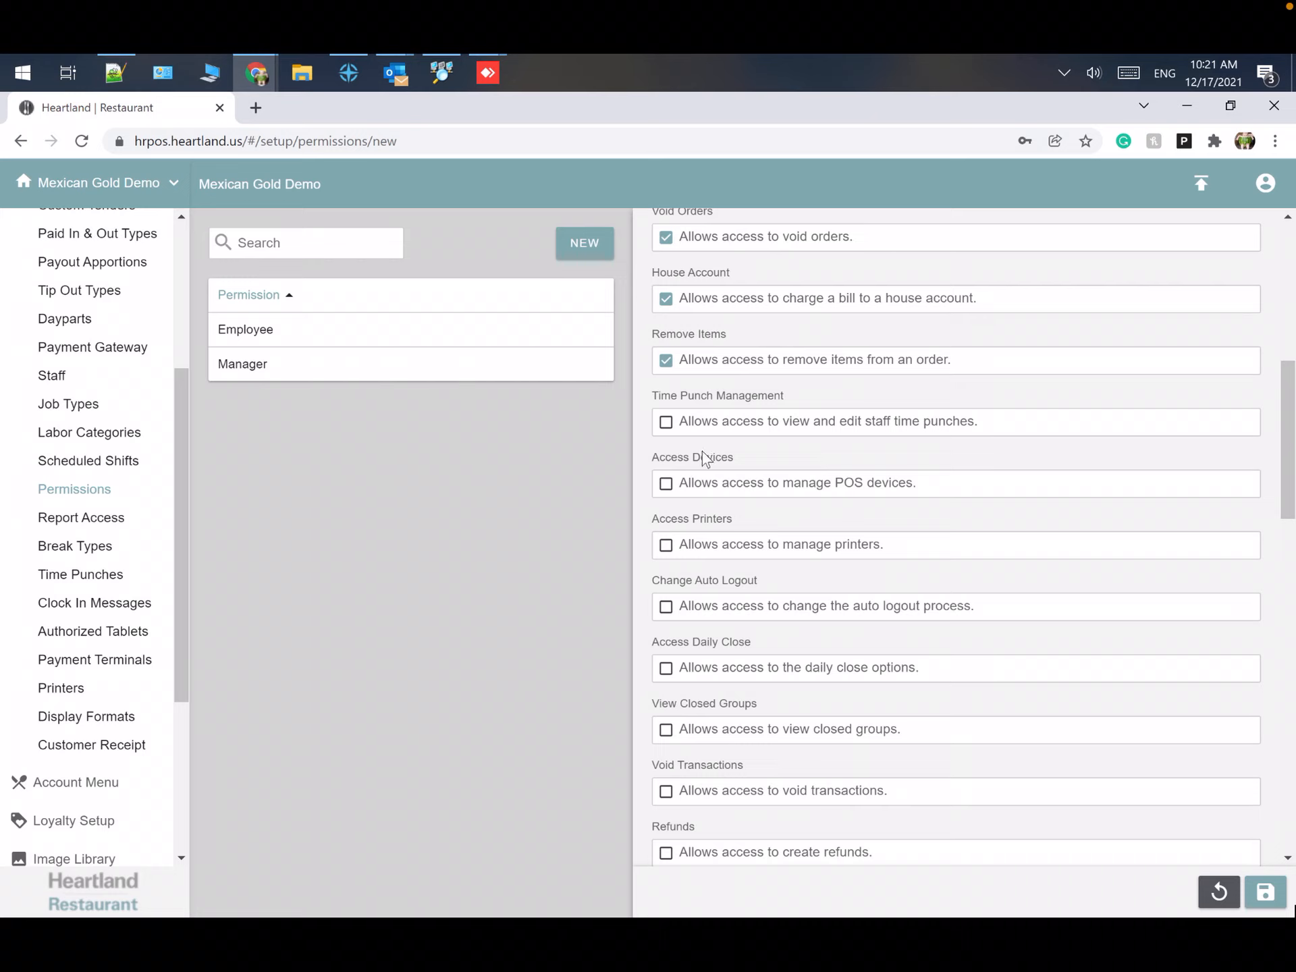
pyautogui.scroll(-1, 763, 464)
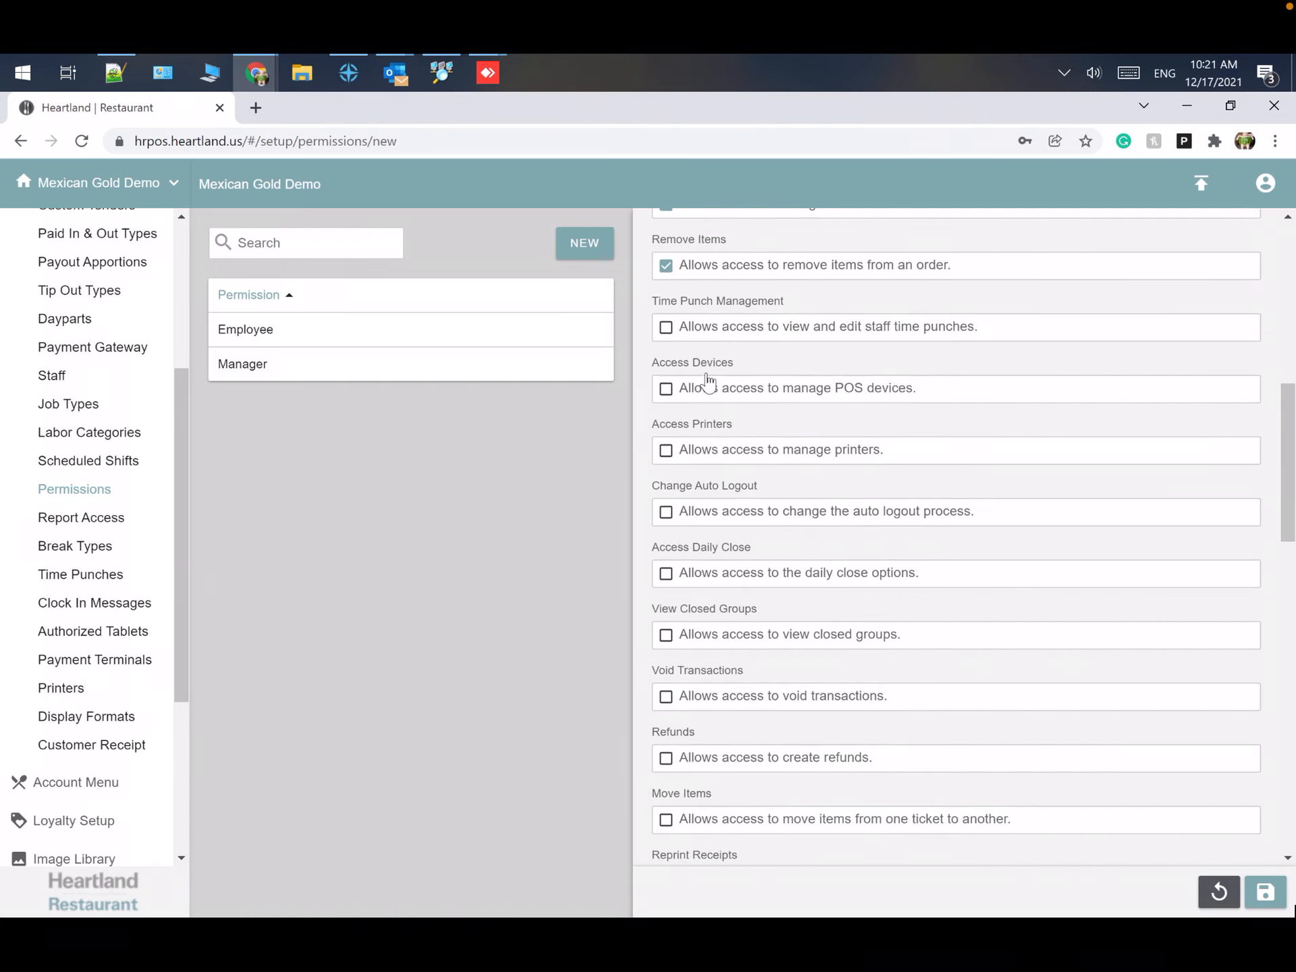
pyautogui.scroll(-1, 780, 417)
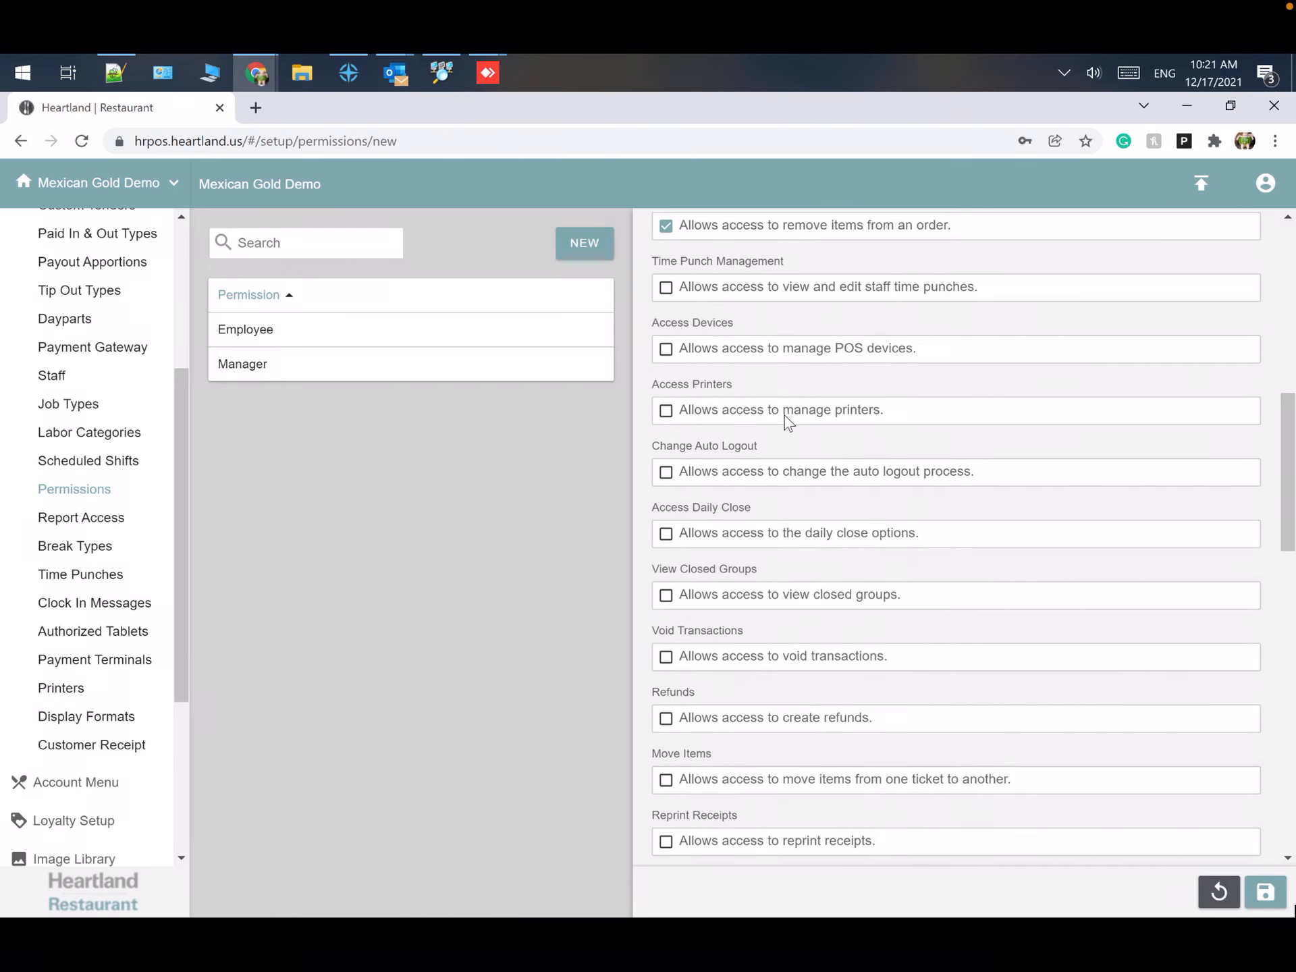
pyautogui.scroll(-1, 784, 415)
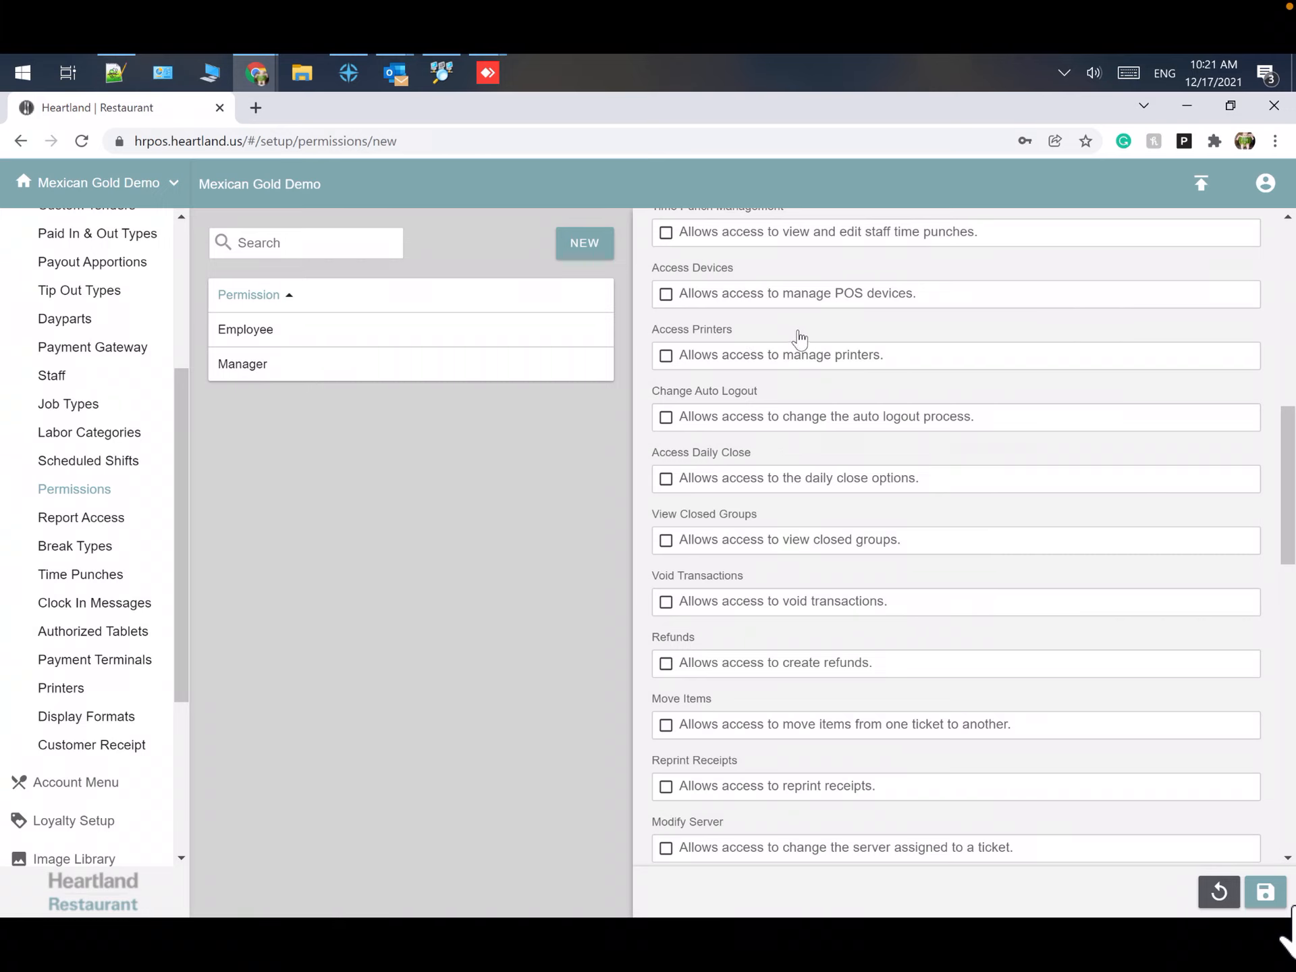
pyautogui.scroll(-2, 718, 370)
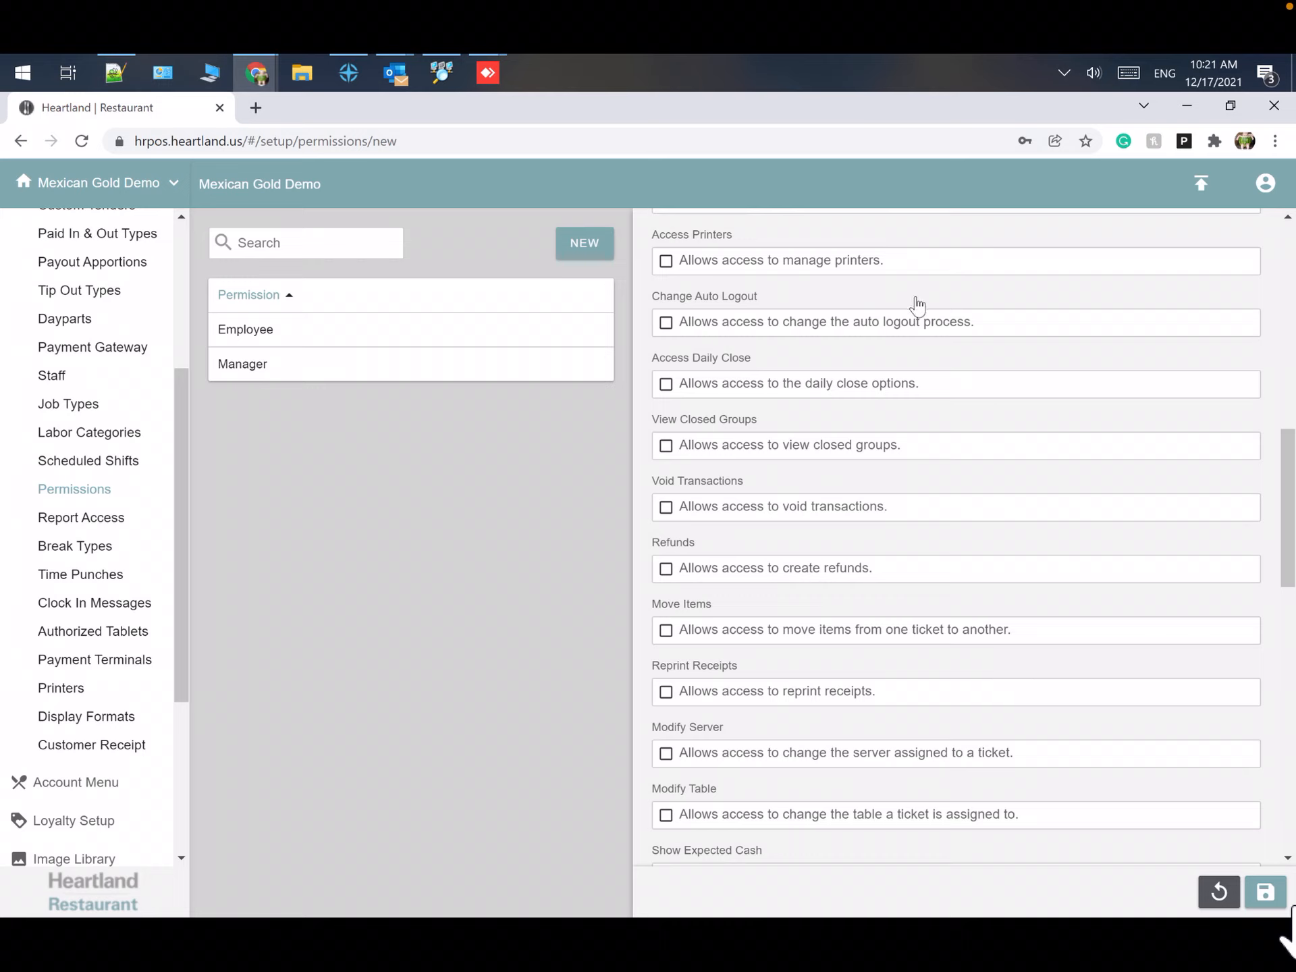
pyautogui.scroll(-1, 916, 305)
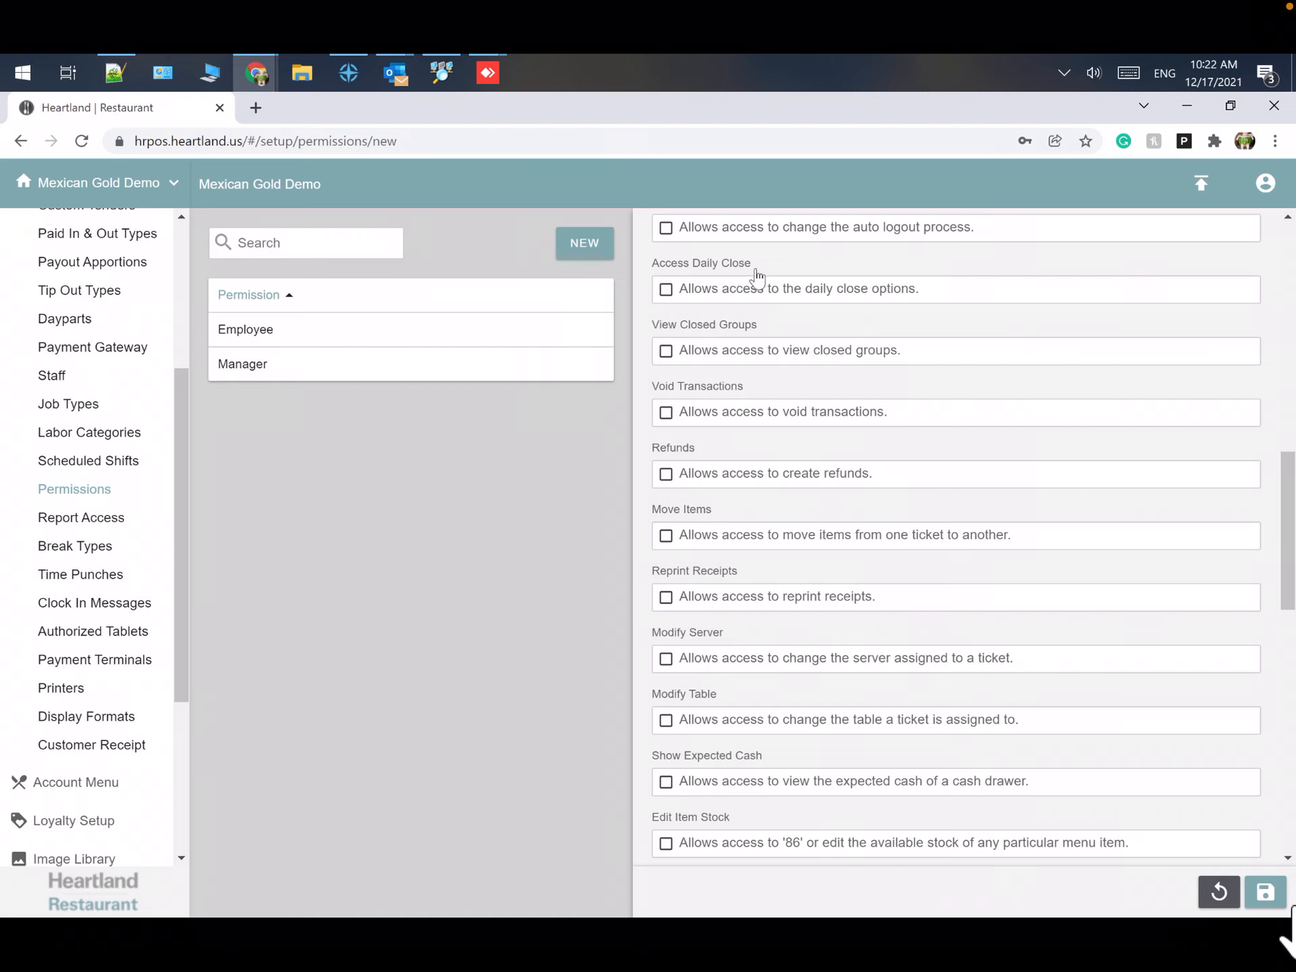
# Step: Enable View Closed Groups, Void Transactions and Refunds for the Server permission
pyautogui.scroll(-2, 735, 297)
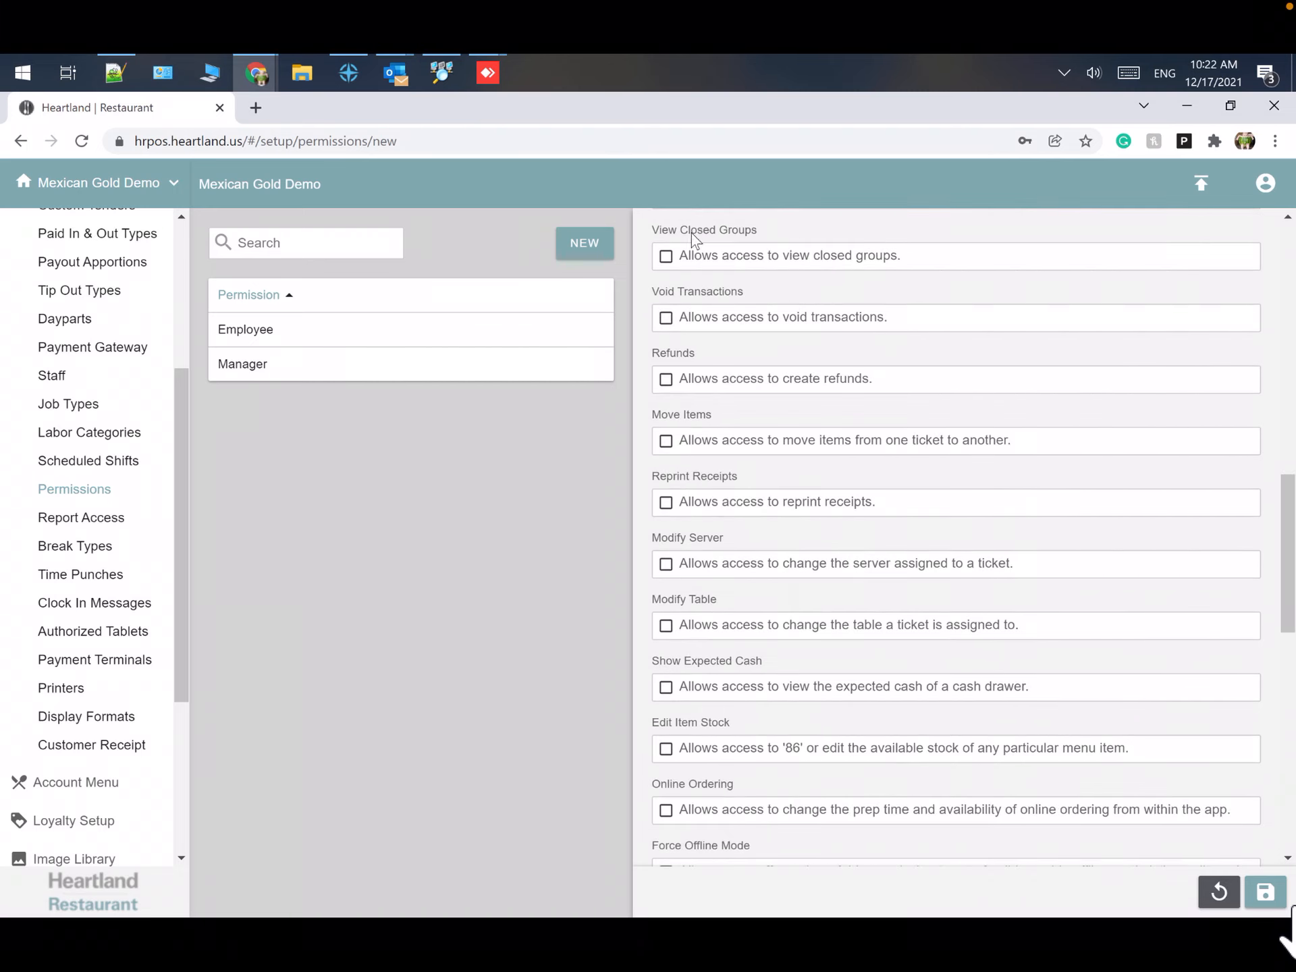
pyautogui.click(665, 260)
pyautogui.scroll(-1, 759, 337)
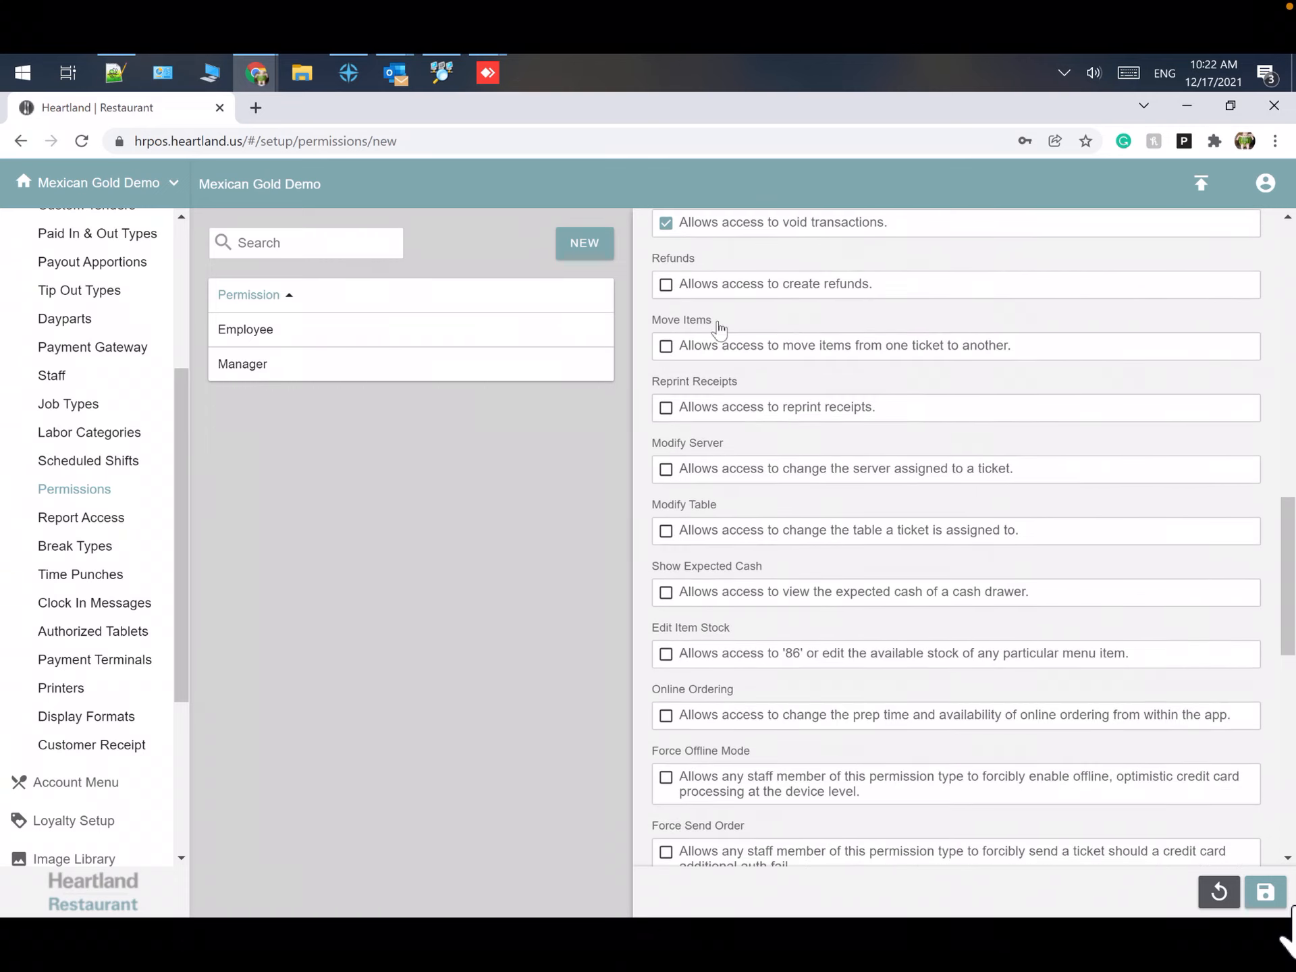
pyautogui.click(665, 285)
# Step: Enable Move Items, Reprint Receipts, Modify Server and Modify Table for the Server permission
pyautogui.scroll(-1, 756, 291)
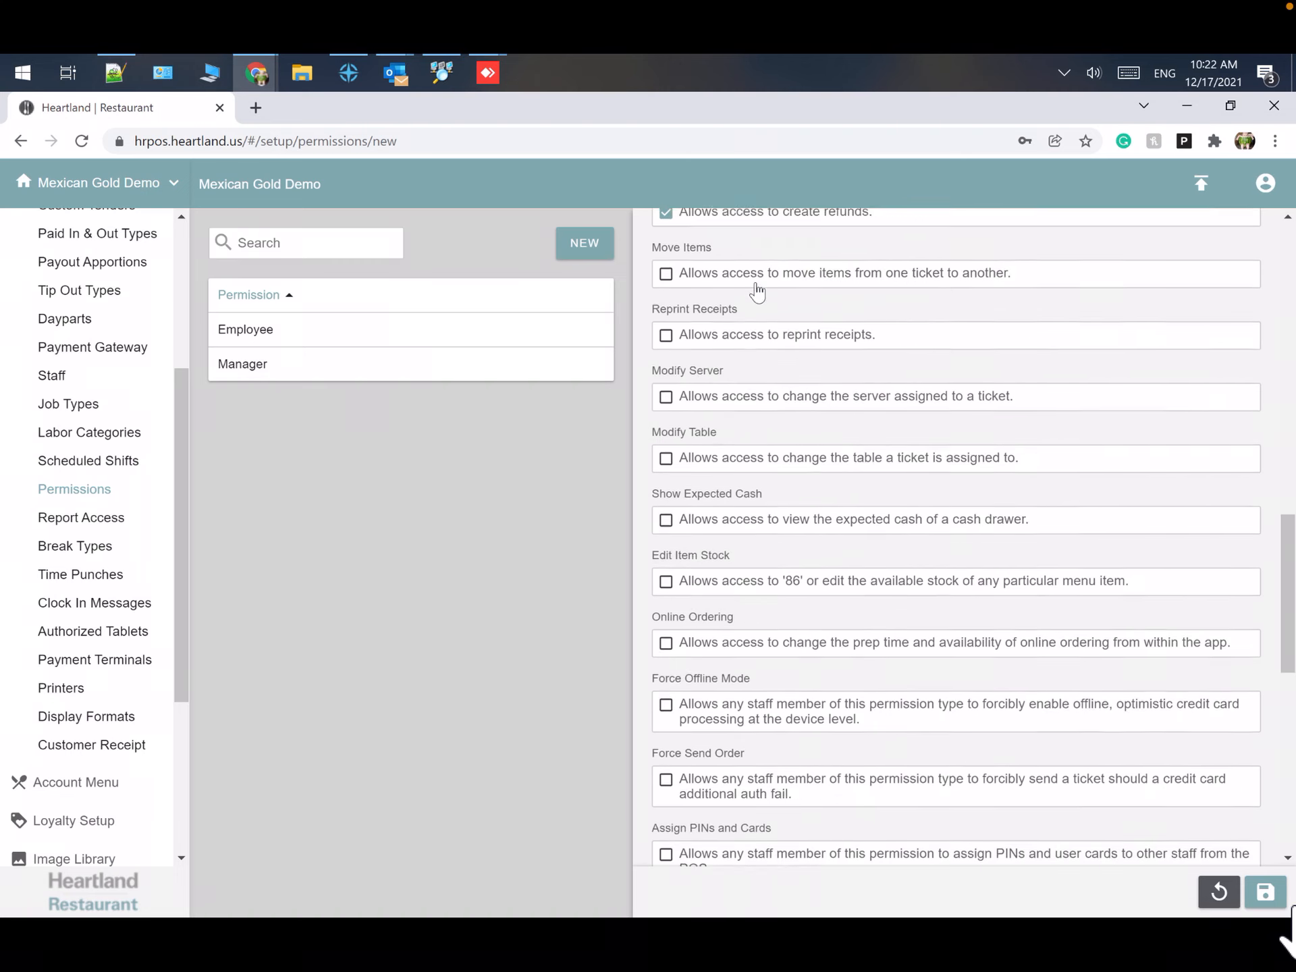
pyautogui.click(666, 251)
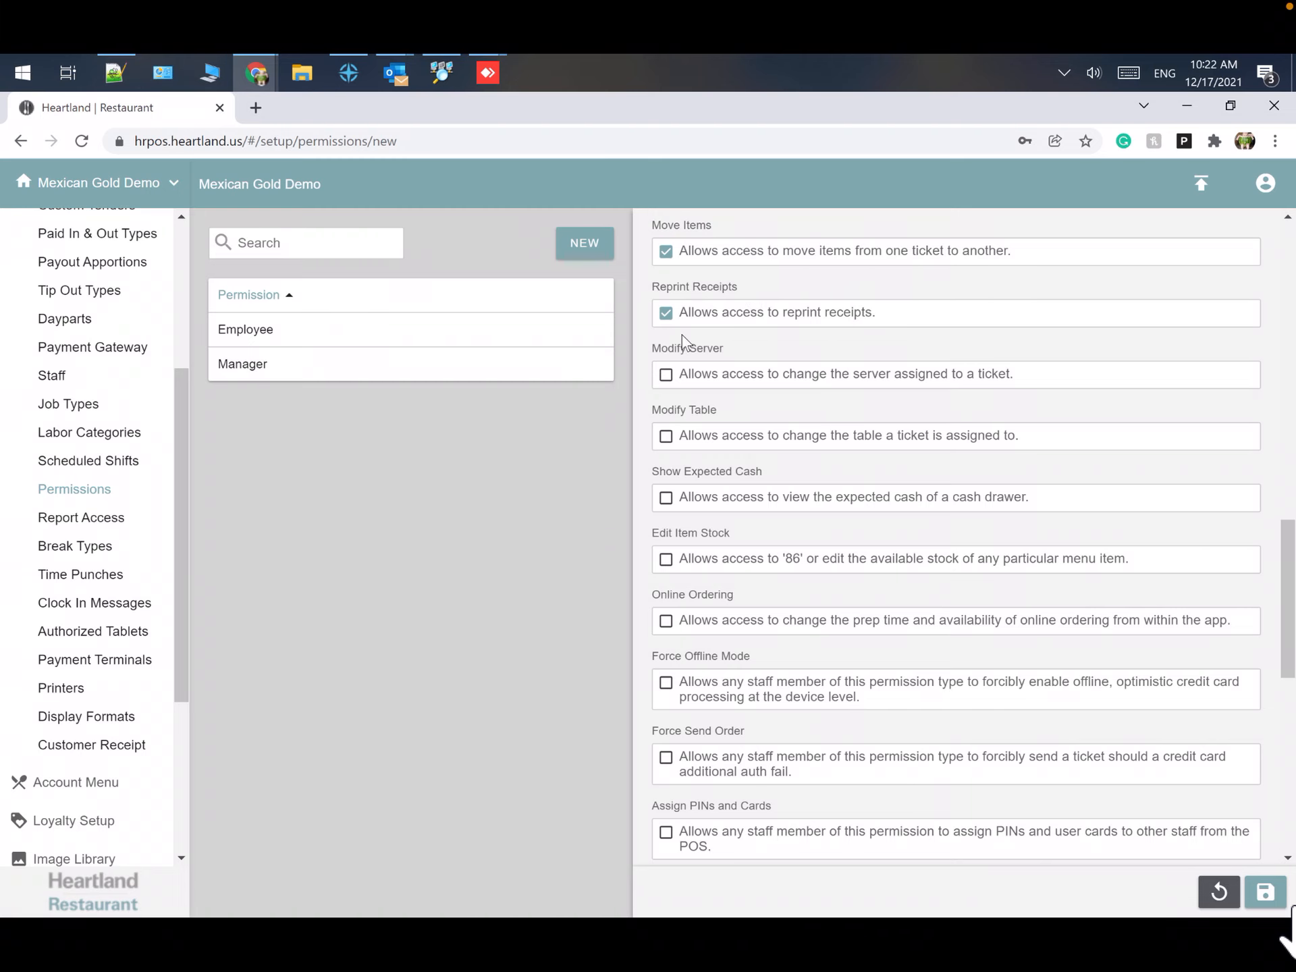
pyautogui.scroll(-1, 719, 337)
pyautogui.scroll(1, 723, 333)
pyautogui.scroll(-1, 778, 327)
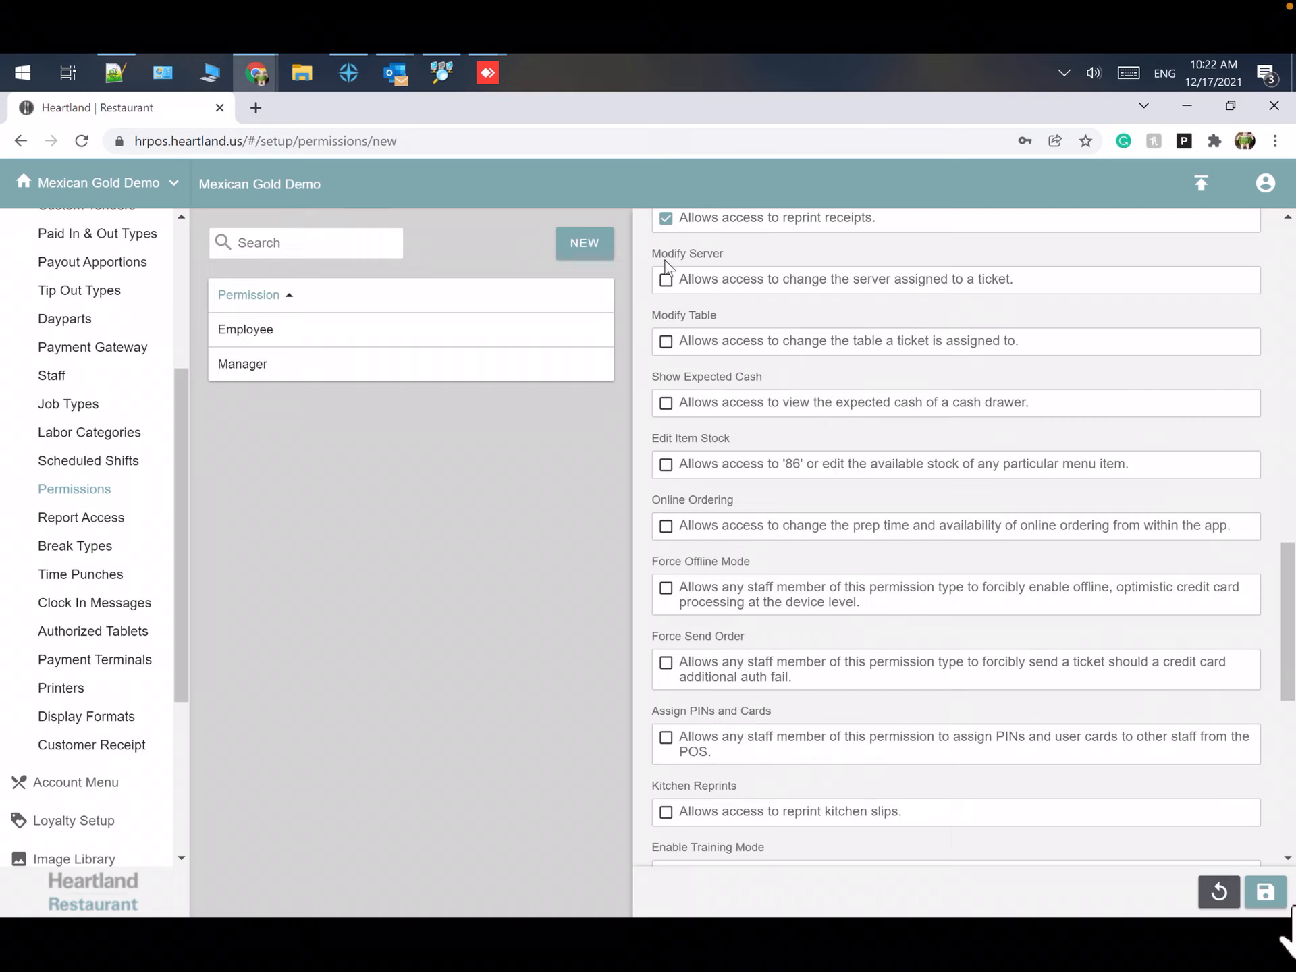
pyautogui.click(666, 280)
pyautogui.scroll(-2, 867, 297)
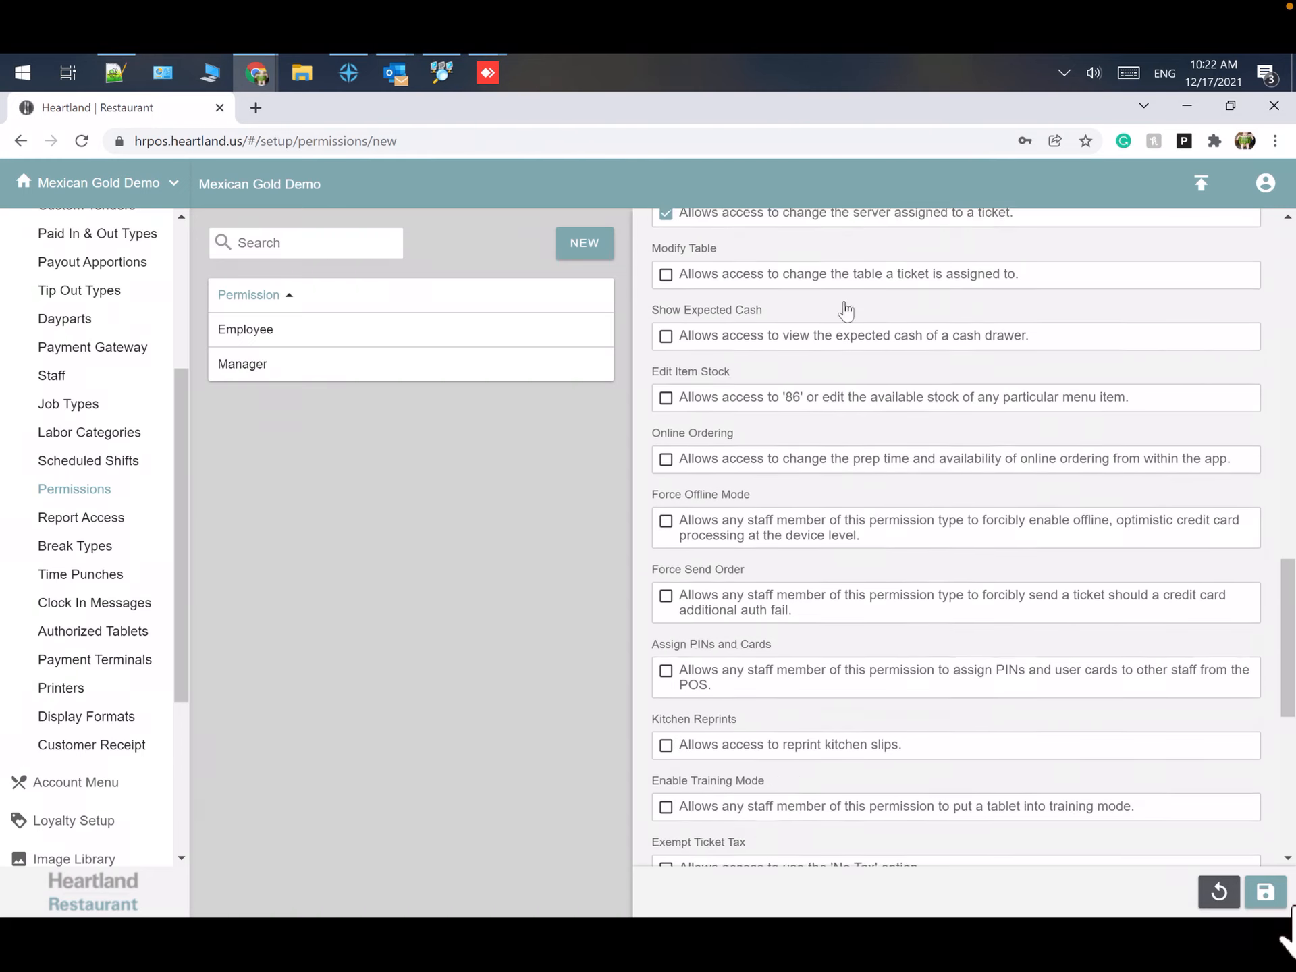
pyautogui.click(667, 247)
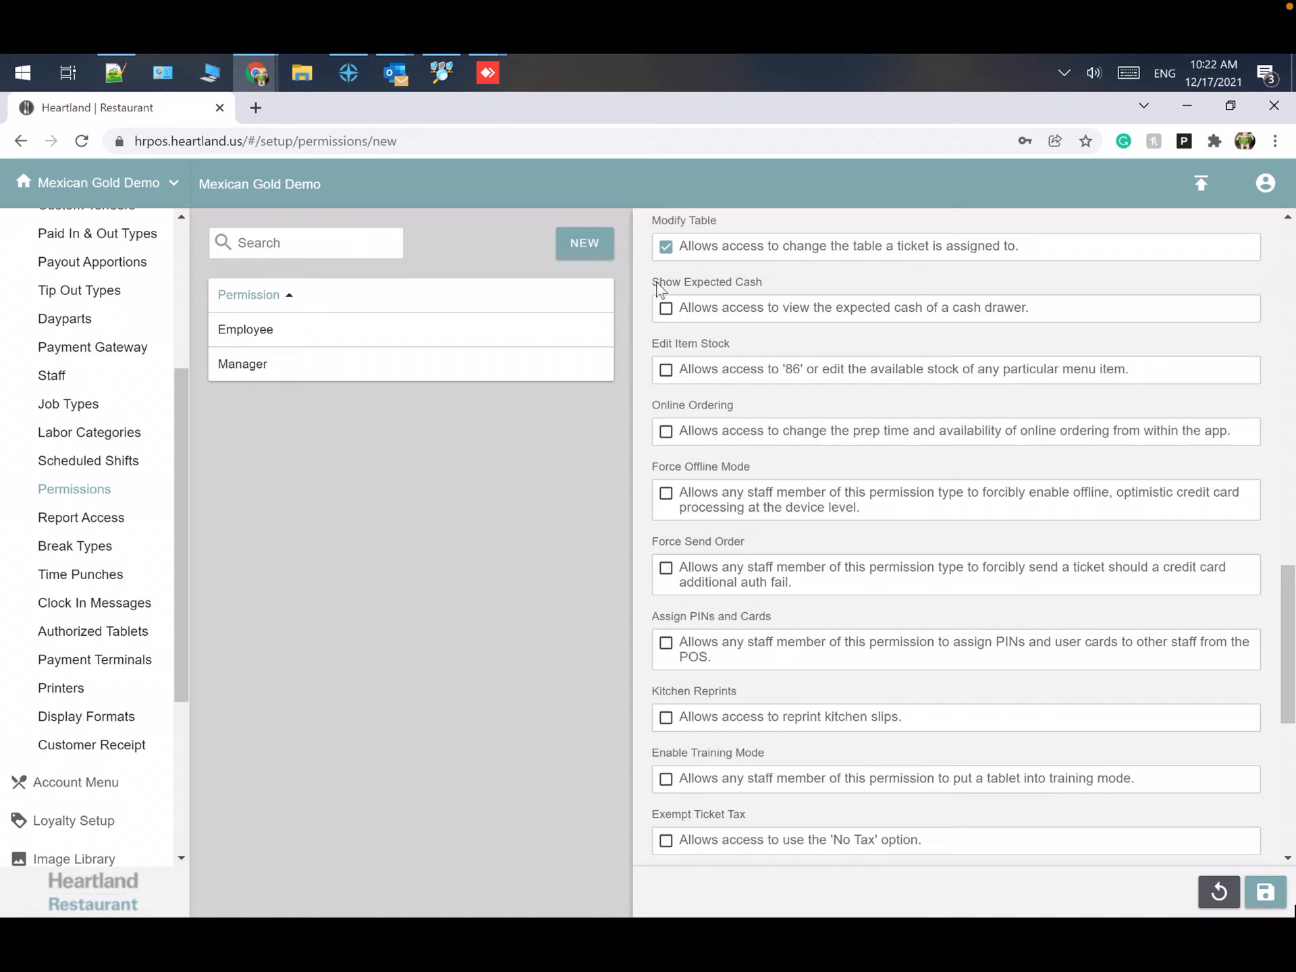
# Step: Enable Show Expected Cash, Edit Item Stock and Online Ordering for the Server permission
pyautogui.click(666, 309)
pyautogui.scroll(-1, 770, 324)
pyautogui.scroll(1, 770, 324)
pyautogui.scroll(-1, 714, 340)
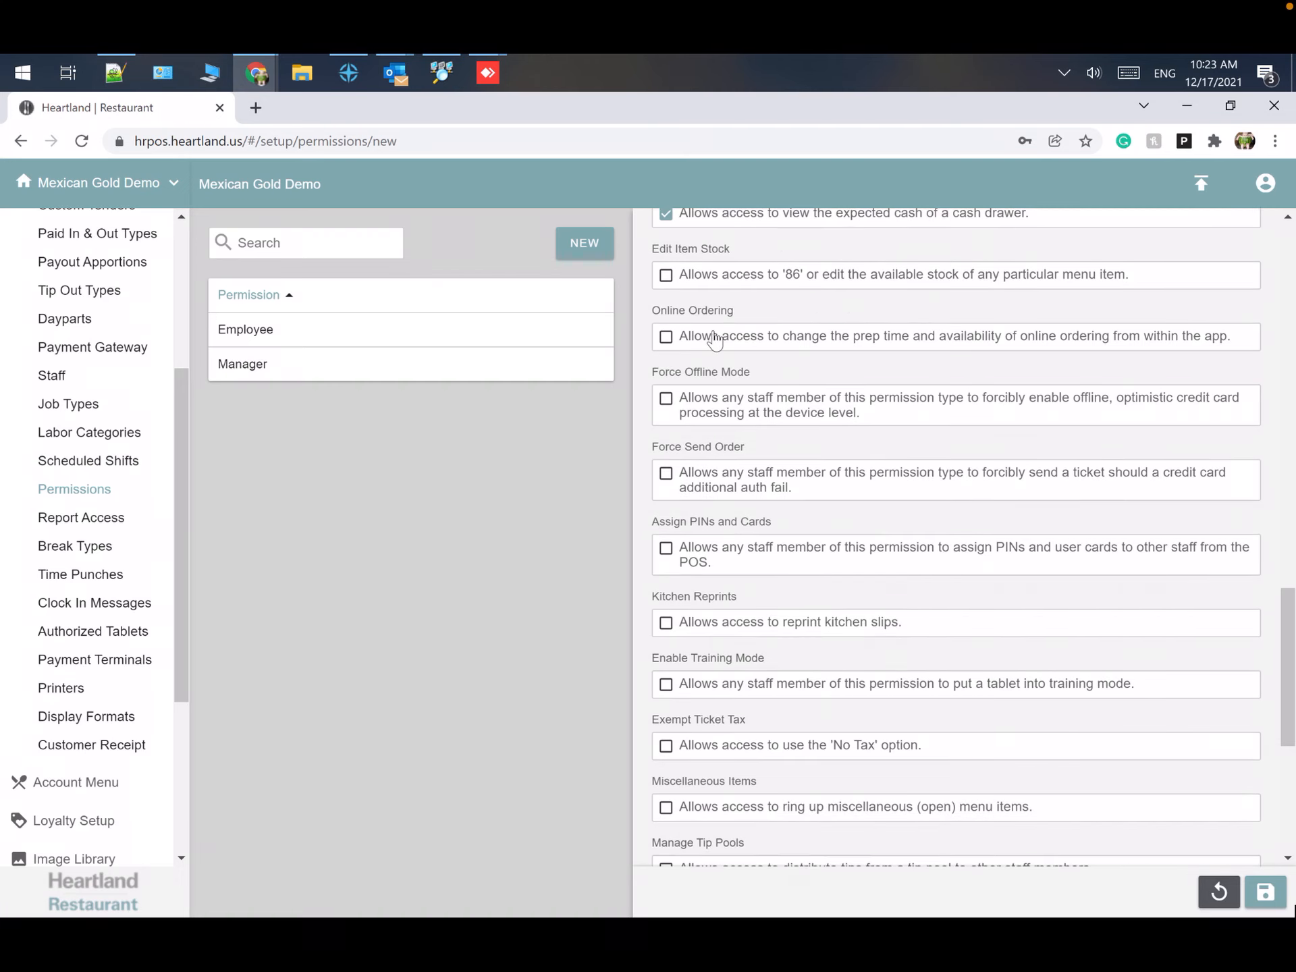
pyautogui.click(666, 276)
pyautogui.scroll(-1, 665, 332)
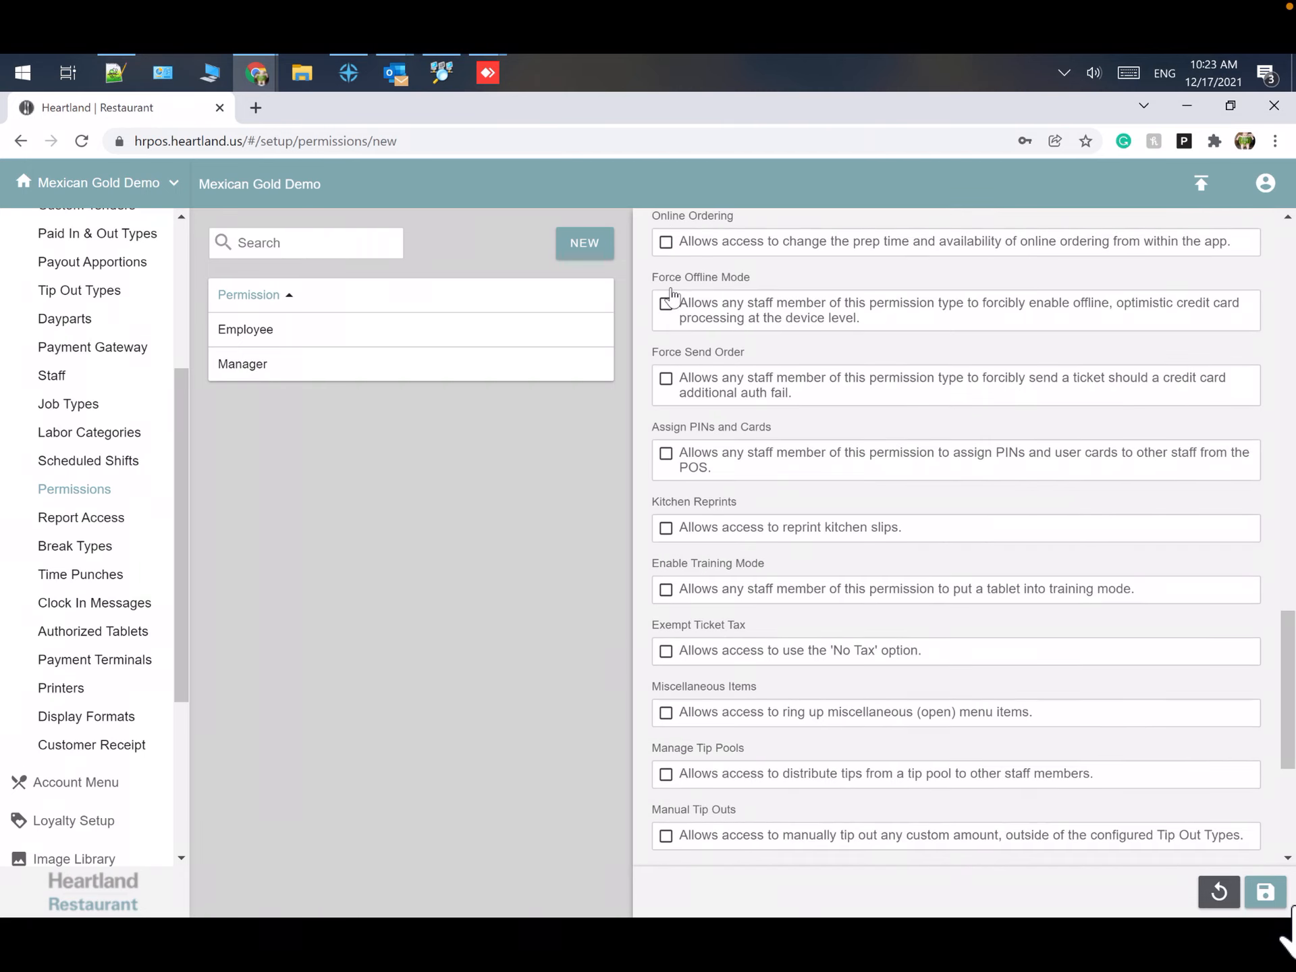
pyautogui.click(667, 243)
pyautogui.scroll(1, 758, 280)
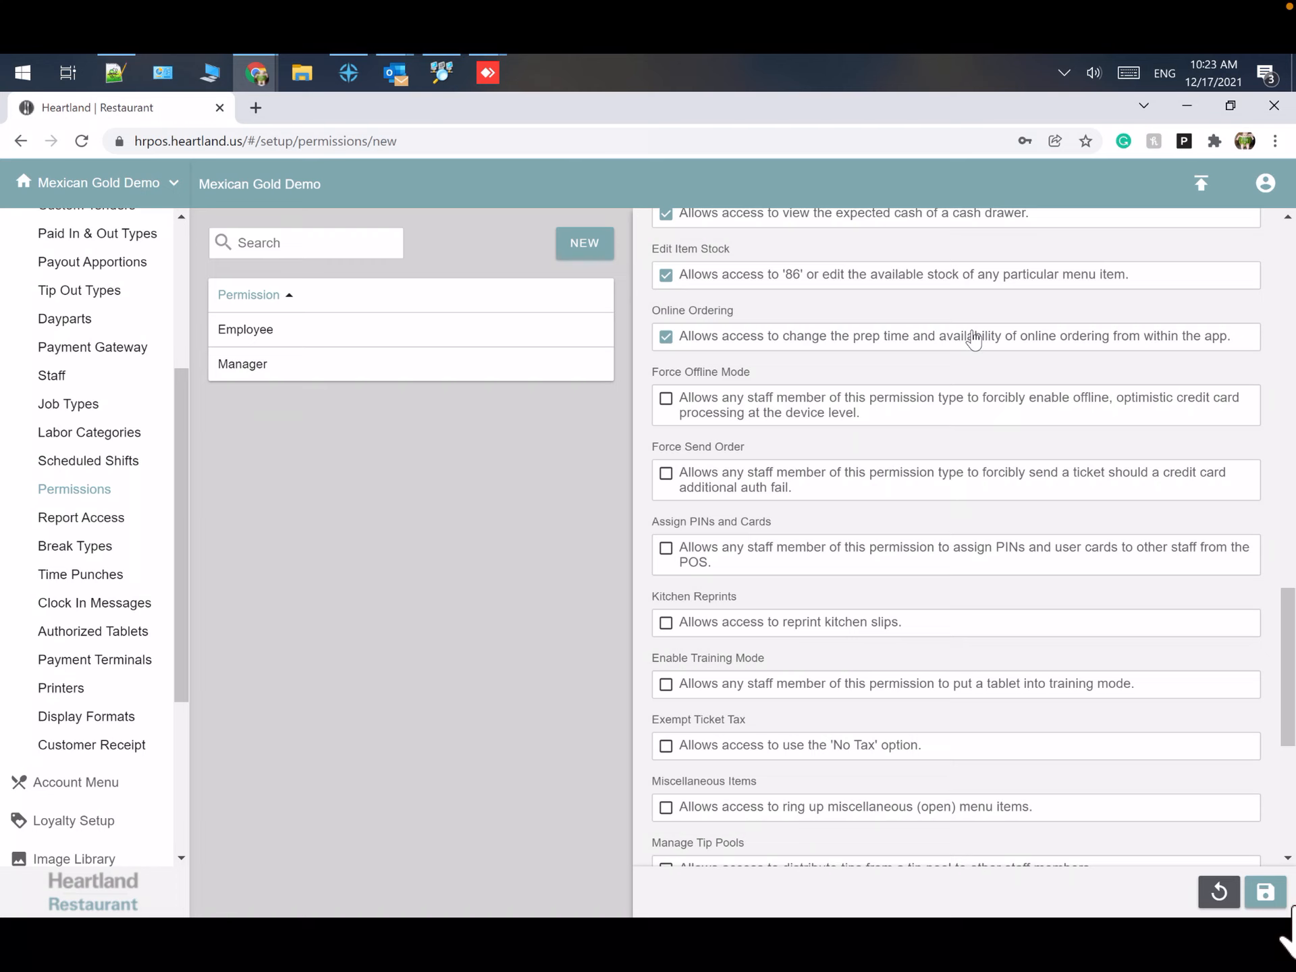
# Step: Leave Force Offline Mode off and enable Force Send Order and Assign PINs and Cards
pyautogui.scroll(-1, 908, 380)
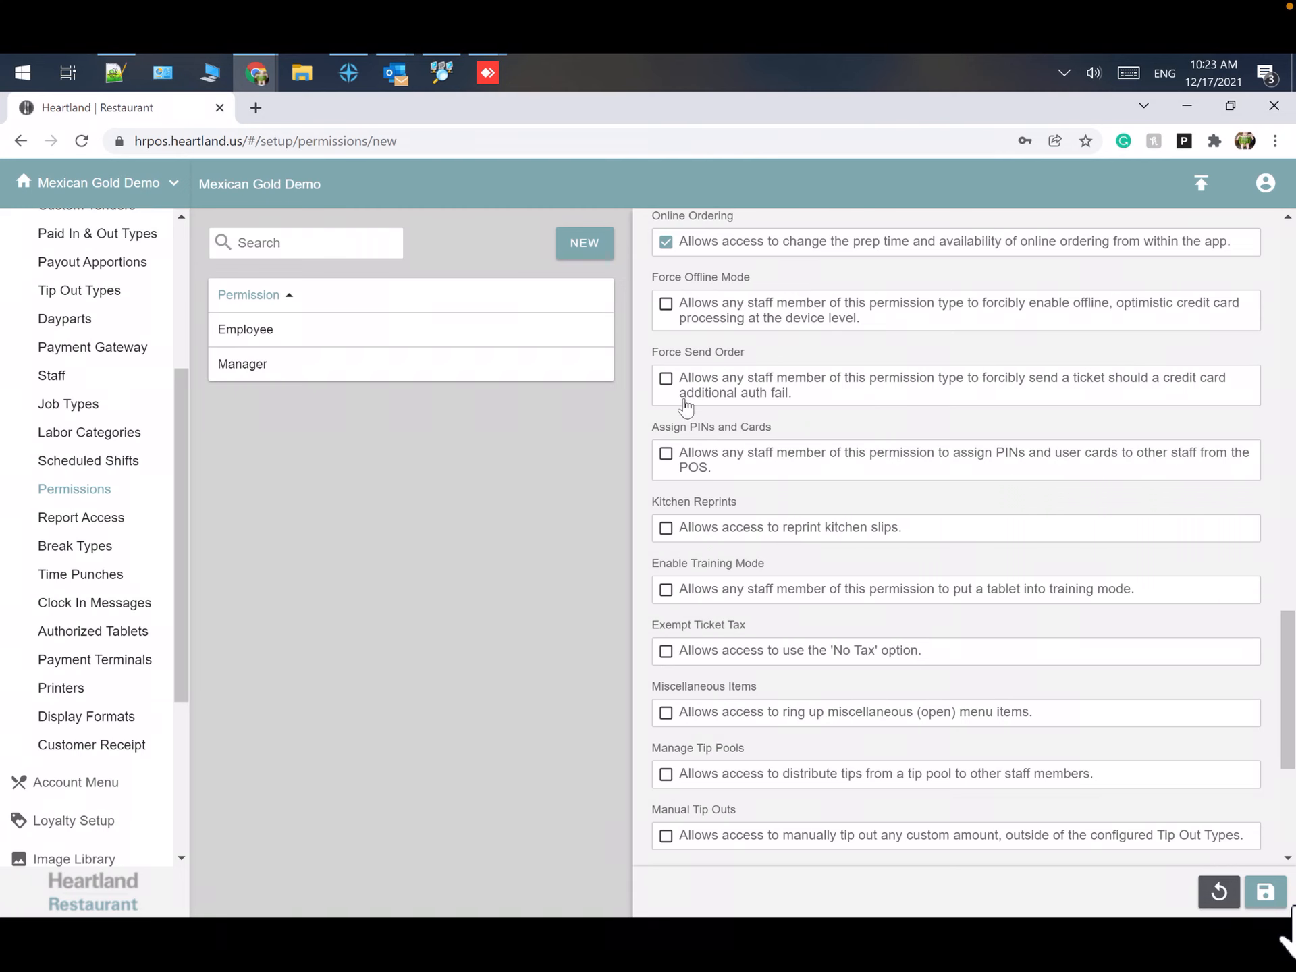
pyautogui.scroll(-2, 799, 284)
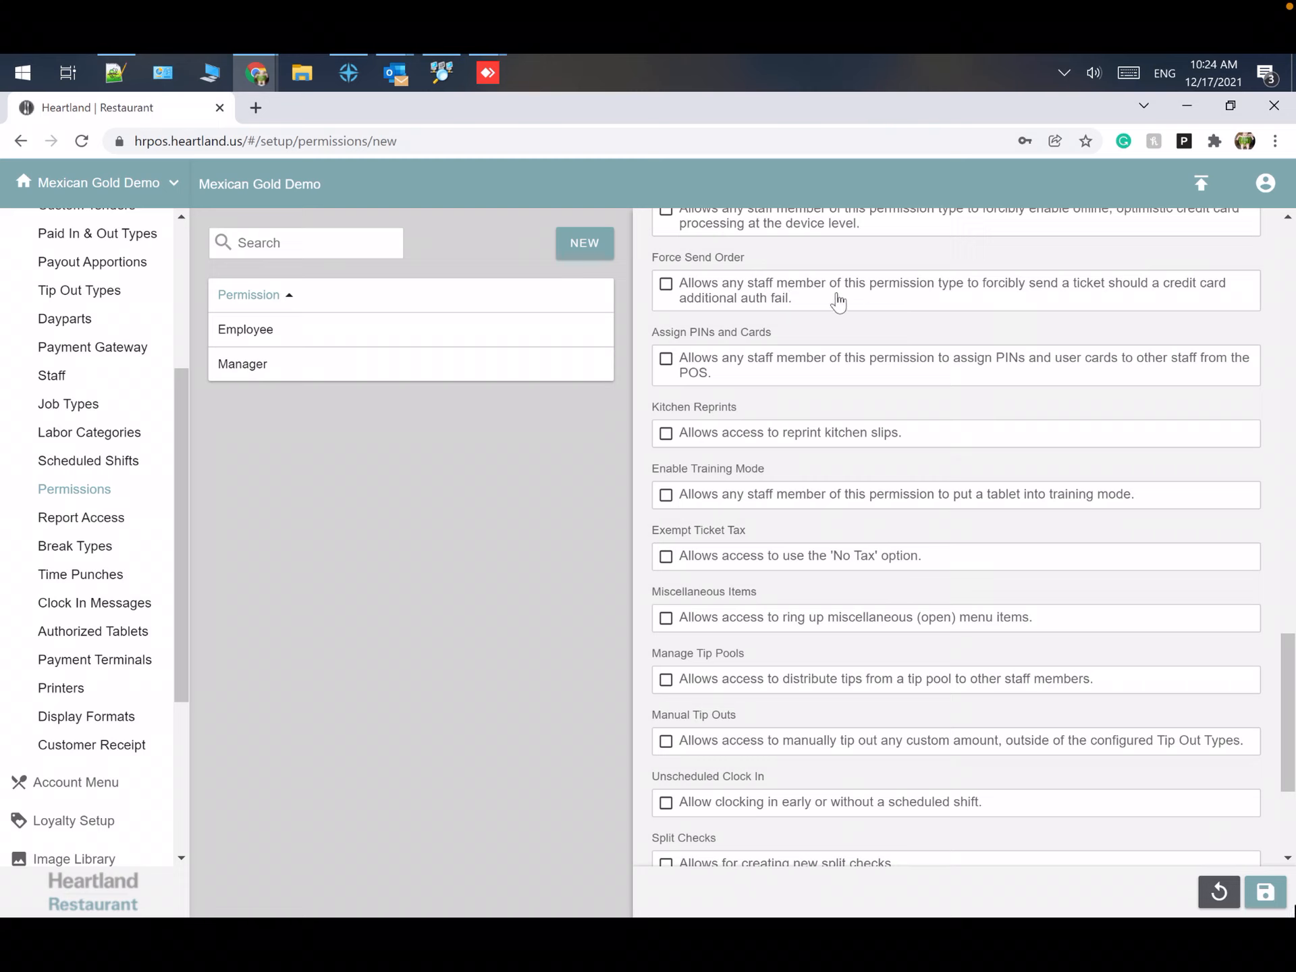
pyautogui.click(759, 264)
pyautogui.click(669, 290)
pyautogui.scroll(-1, 820, 277)
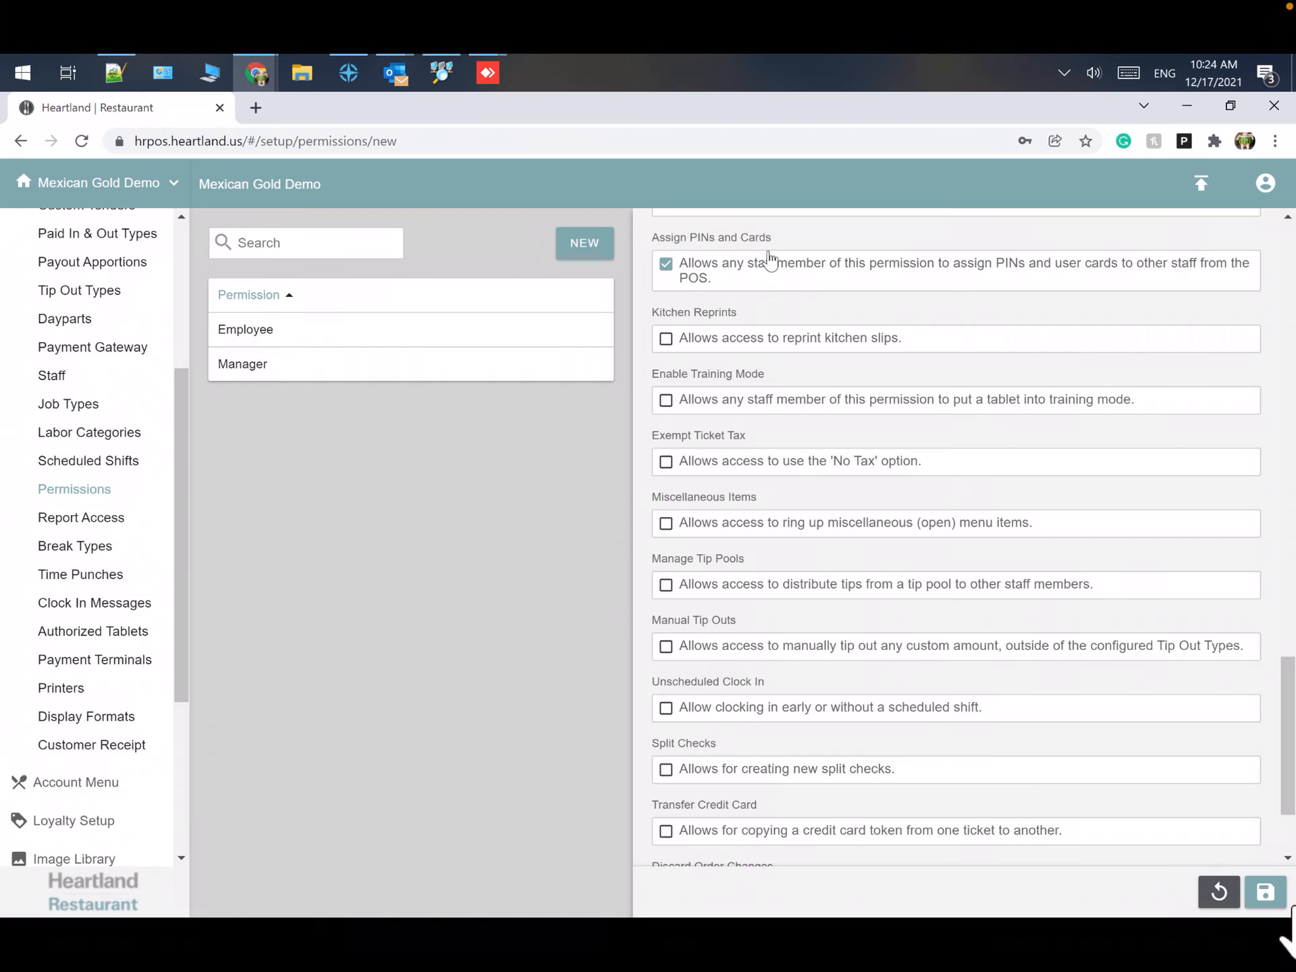
pyautogui.scroll(-2, 709, 334)
pyautogui.scroll(2, 682, 301)
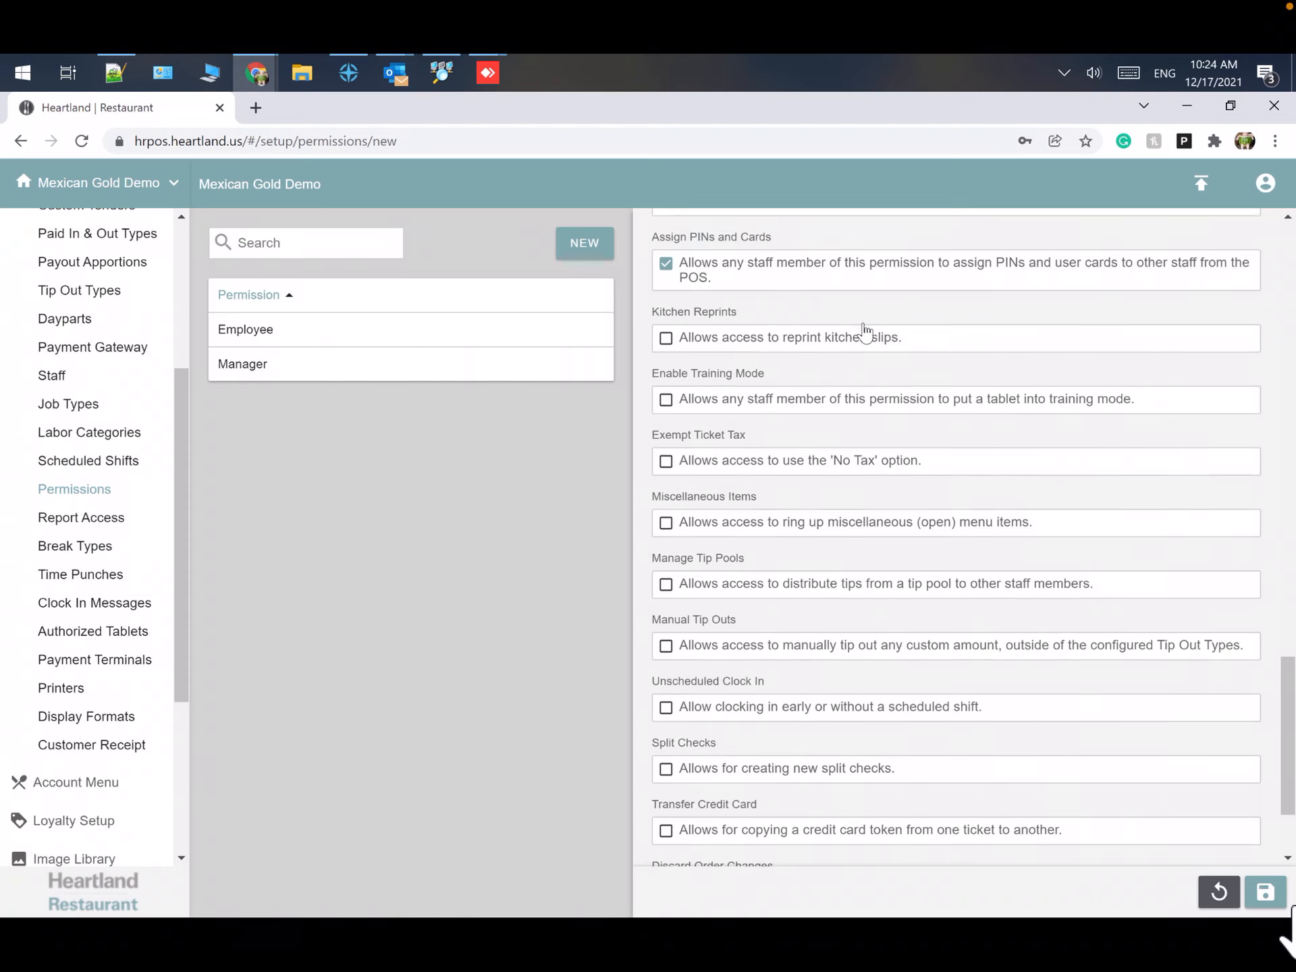
# Step: Enable Miscellaneous Items, Unscheduled Clock In, Split Checks and Discard Order Changes for the Server permission
pyautogui.scroll(-1, 862, 331)
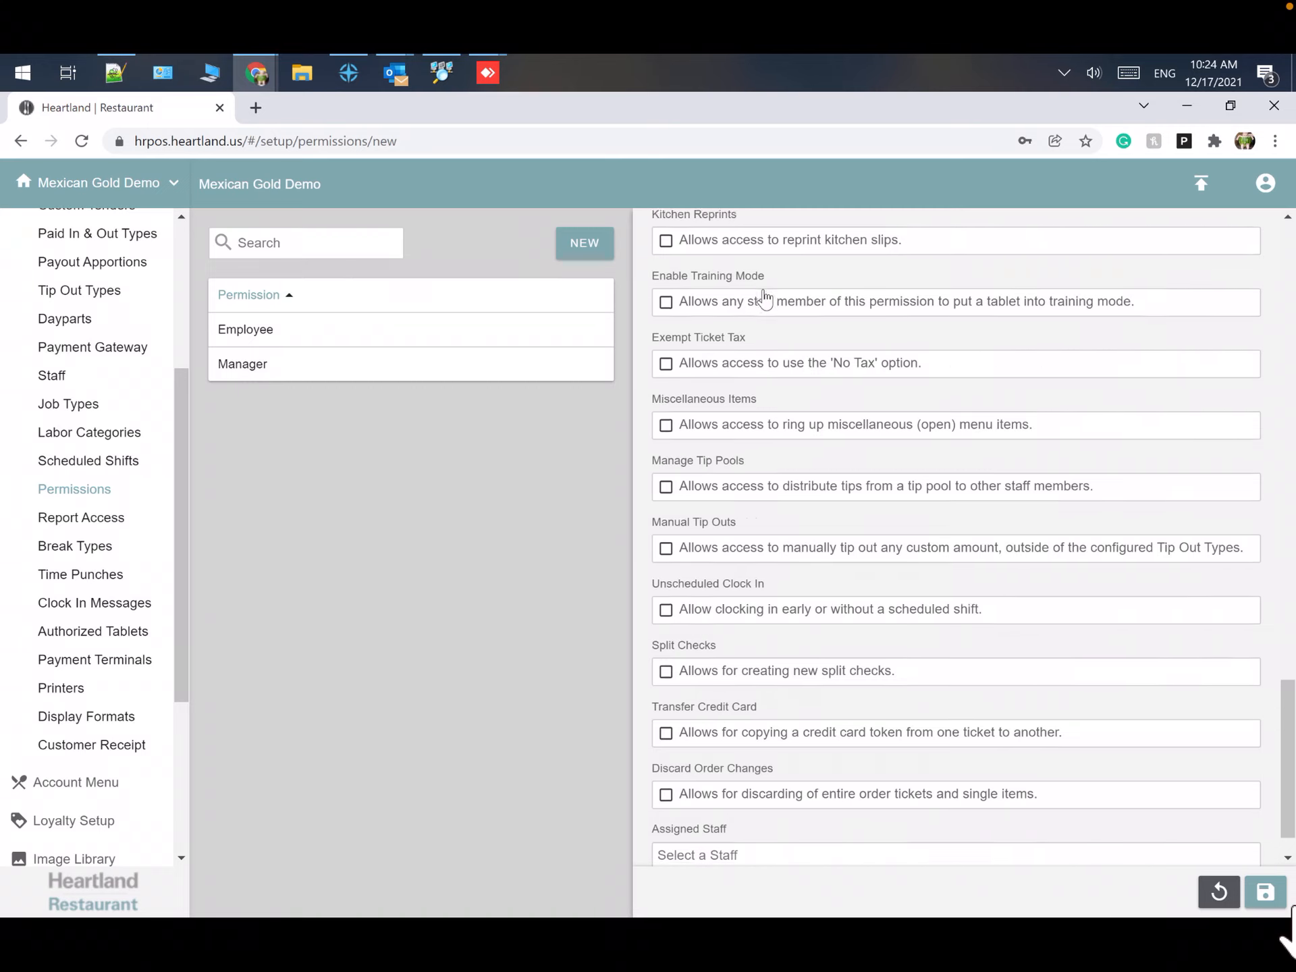
pyautogui.scroll(-1, 666, 258)
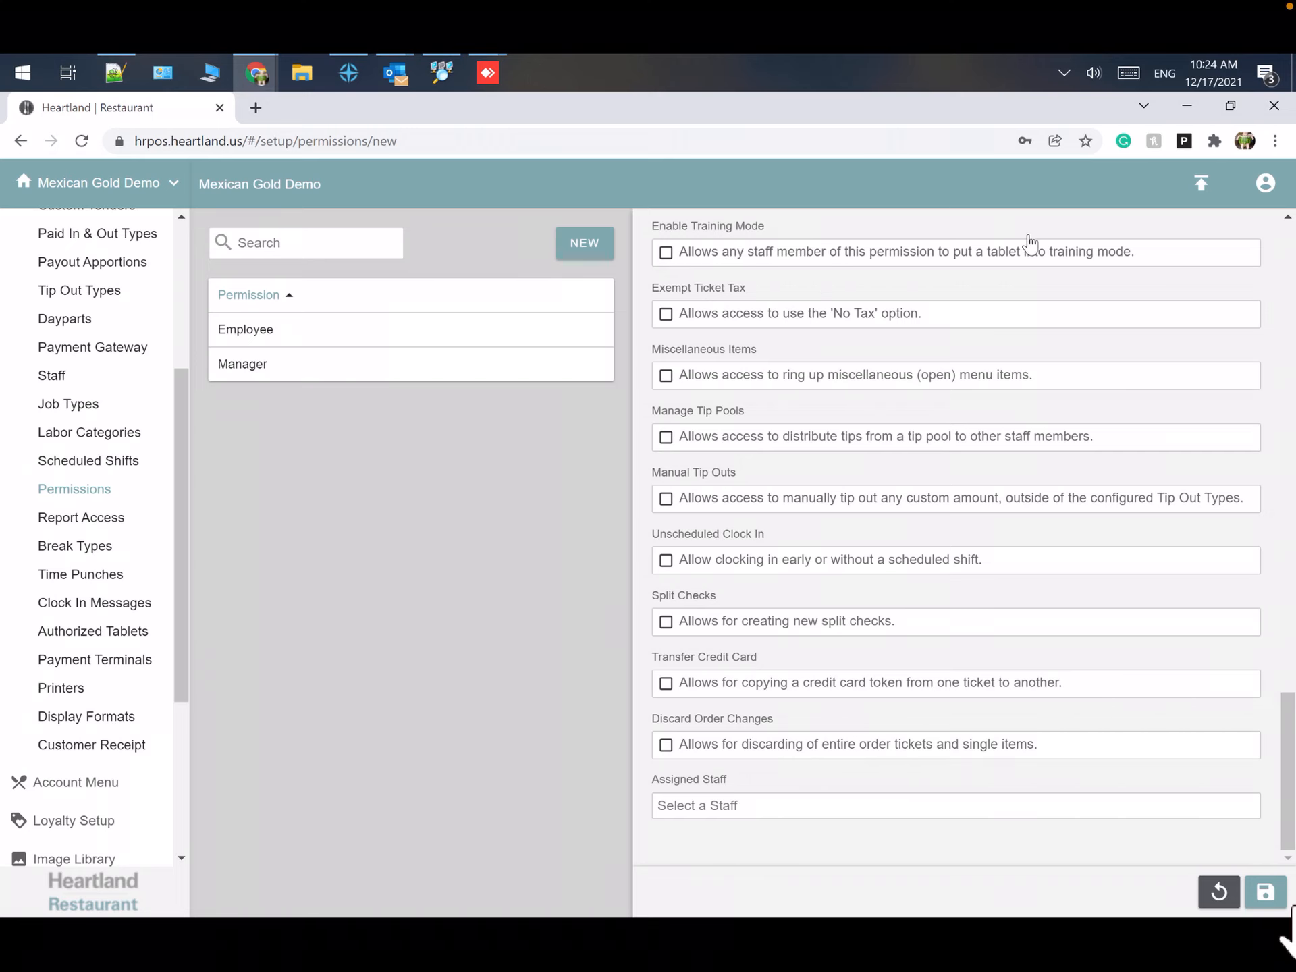
pyautogui.scroll(3, 979, 304)
pyautogui.scroll(-1, 781, 419)
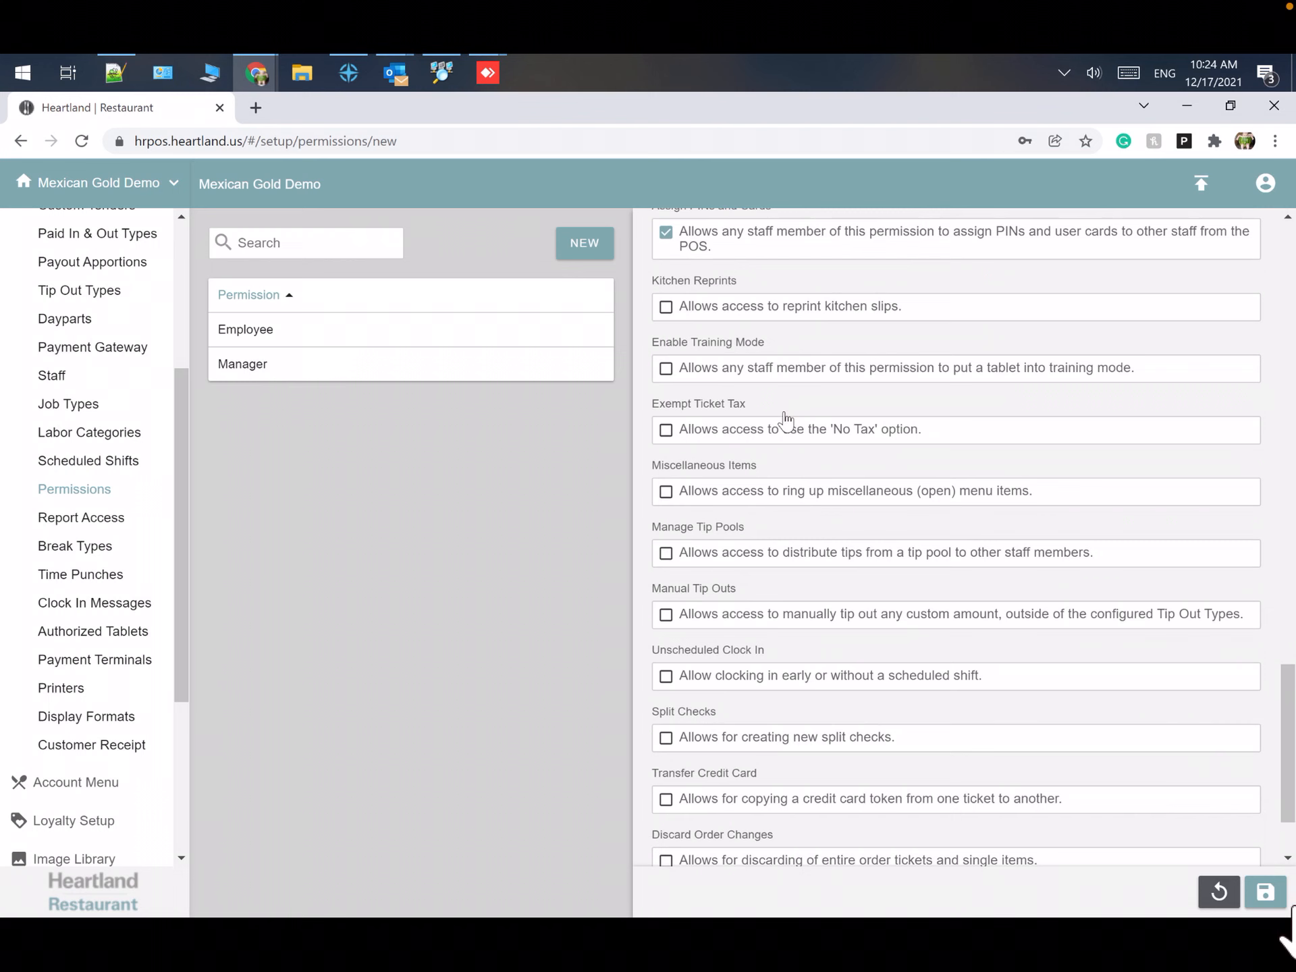
pyautogui.scroll(-1, 732, 368)
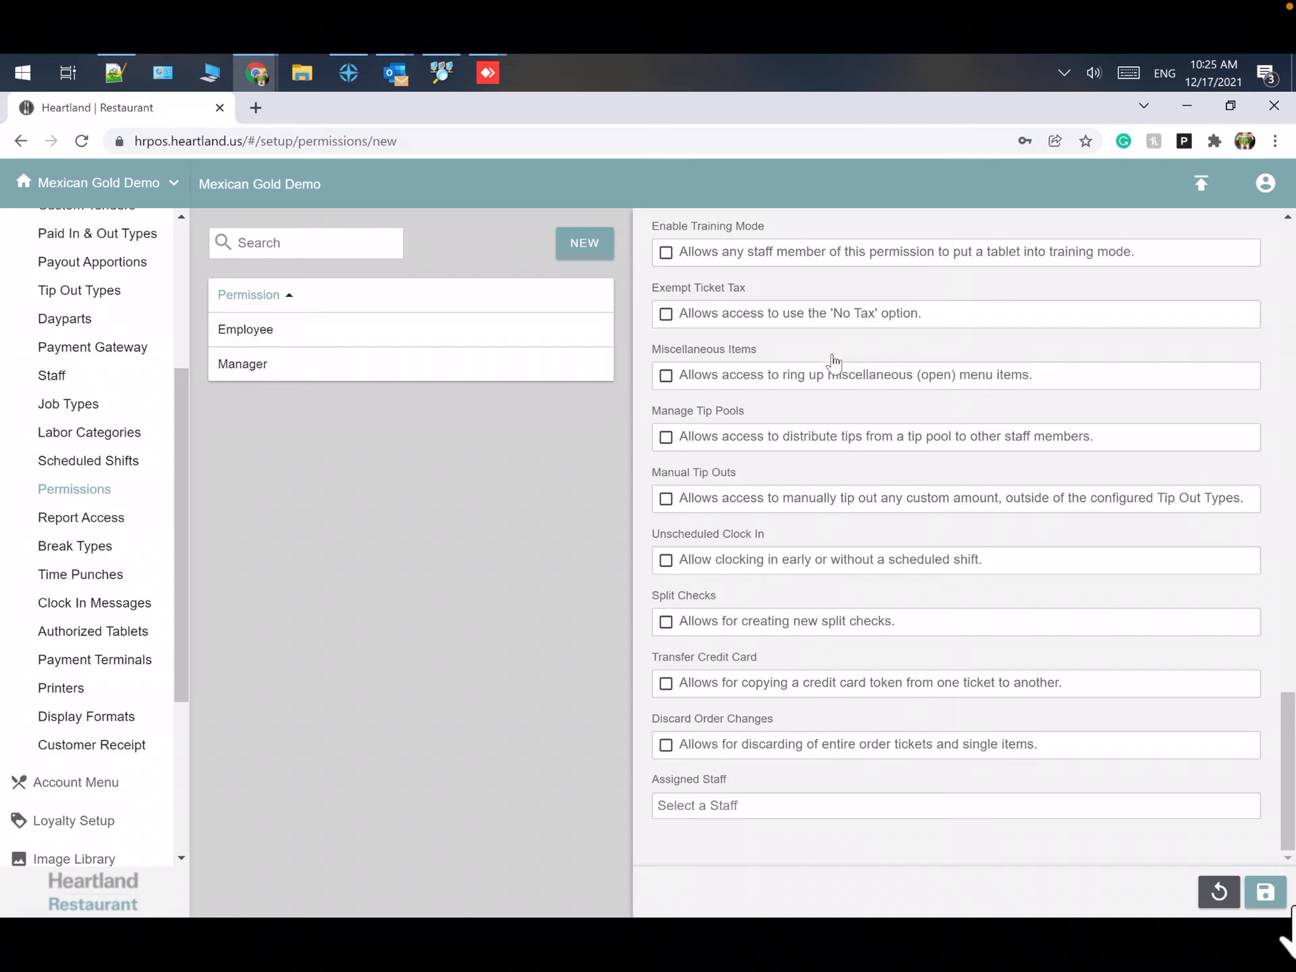
pyautogui.click(666, 375)
pyautogui.click(665, 560)
pyautogui.click(666, 621)
pyautogui.click(666, 746)
# Step: Assign the first staff member in the staff list to the Server permission
pyautogui.click(760, 804)
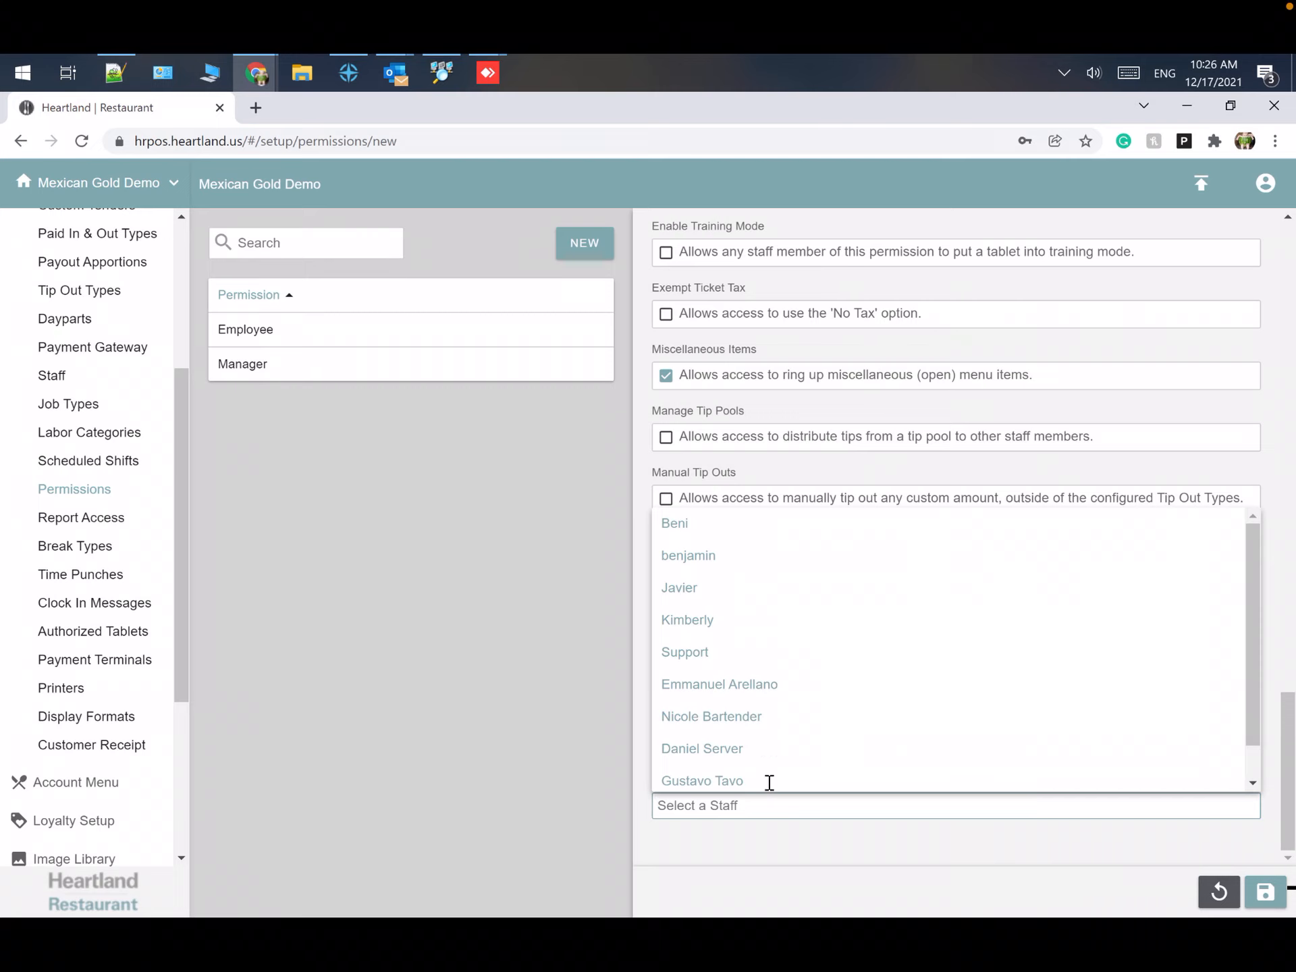
pyautogui.click(671, 527)
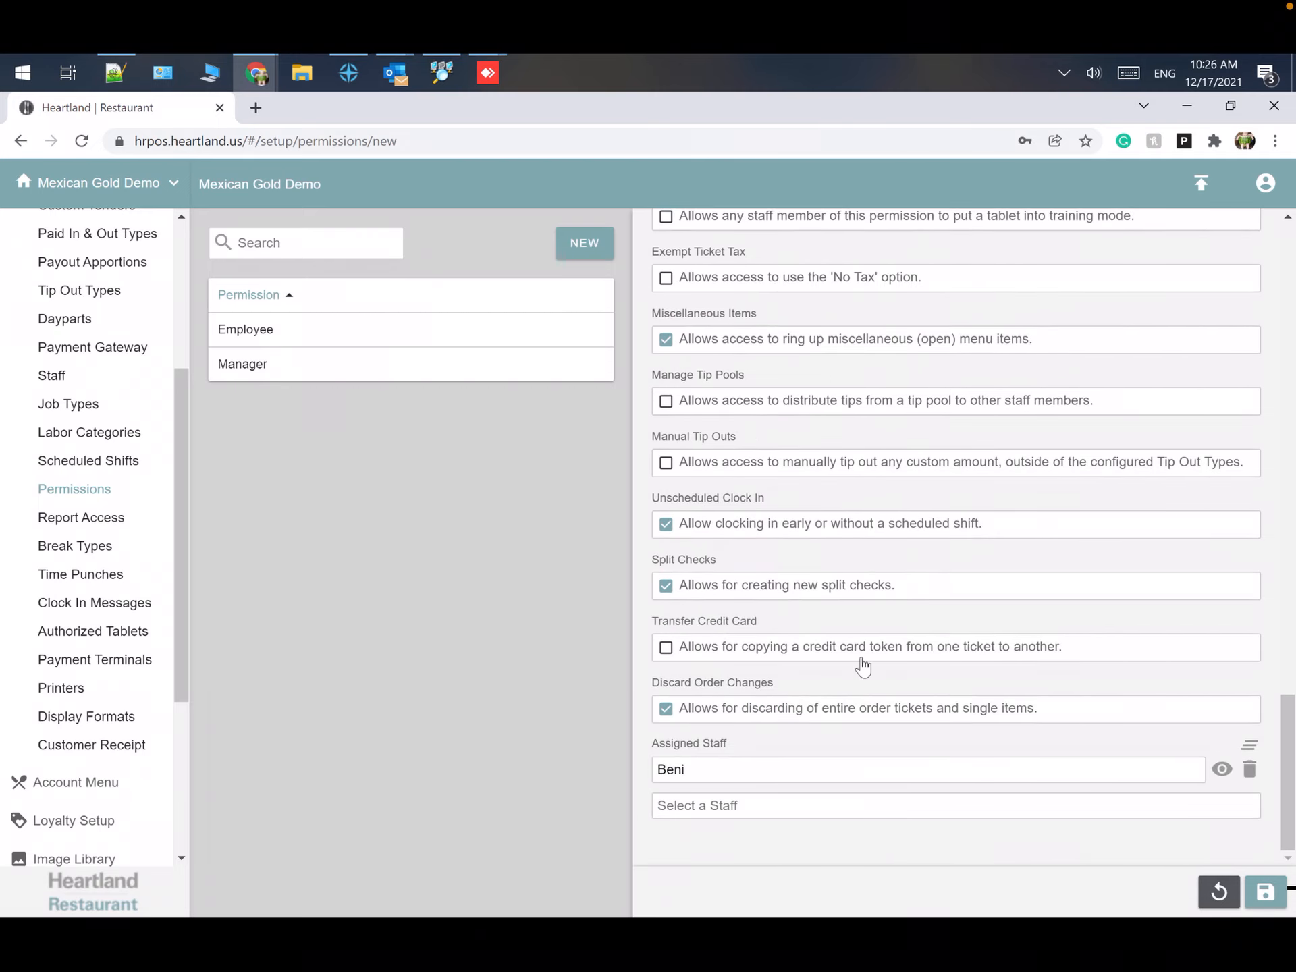
# Step: Save the new Server permission and publish the changes for this location
pyautogui.scroll(20, 862, 666)
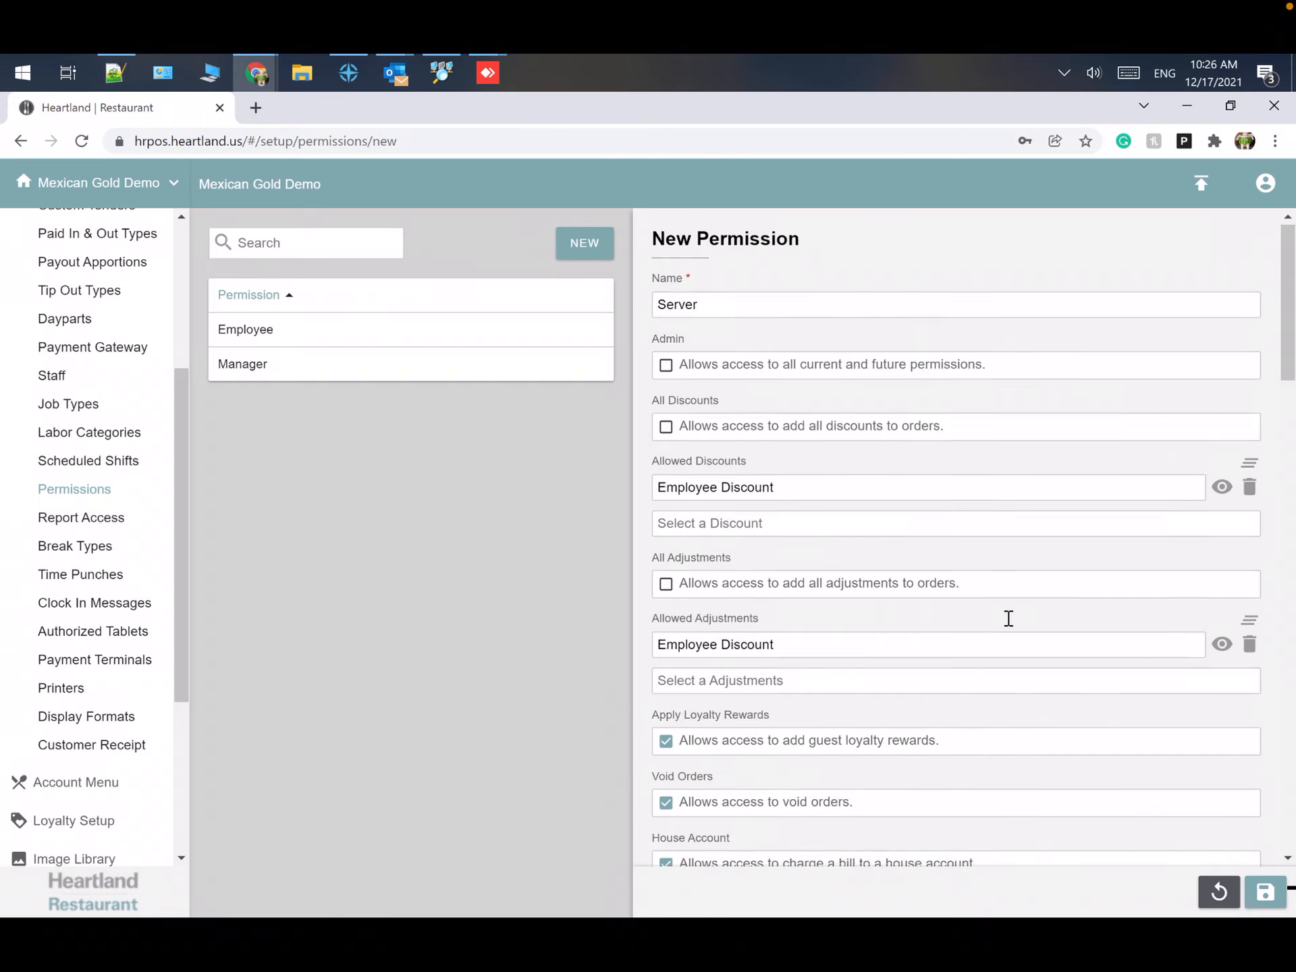
pyautogui.scroll(-20, 1027, 654)
pyautogui.click(1267, 893)
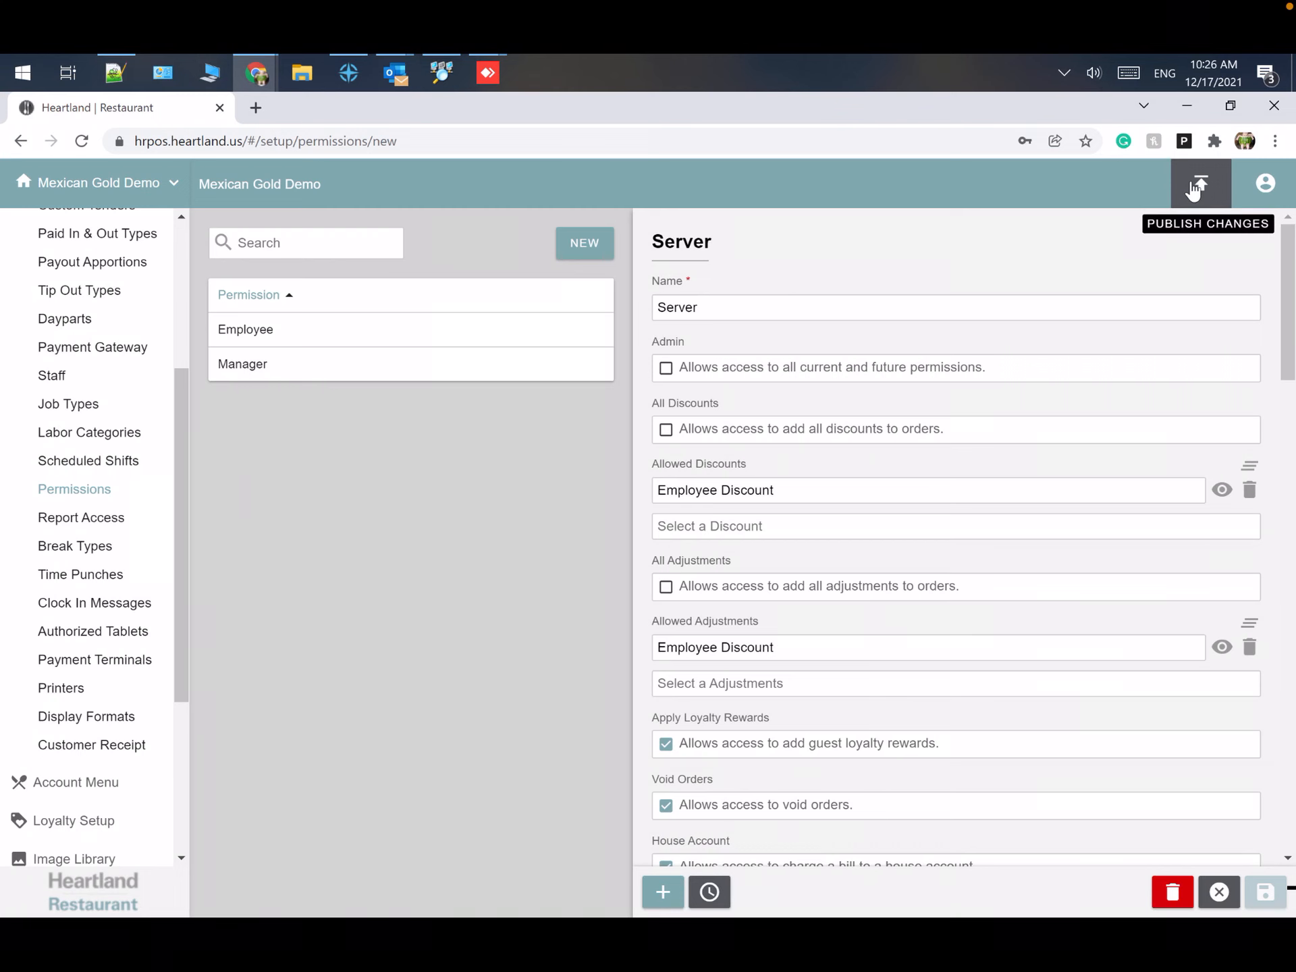
pyautogui.click(1194, 191)
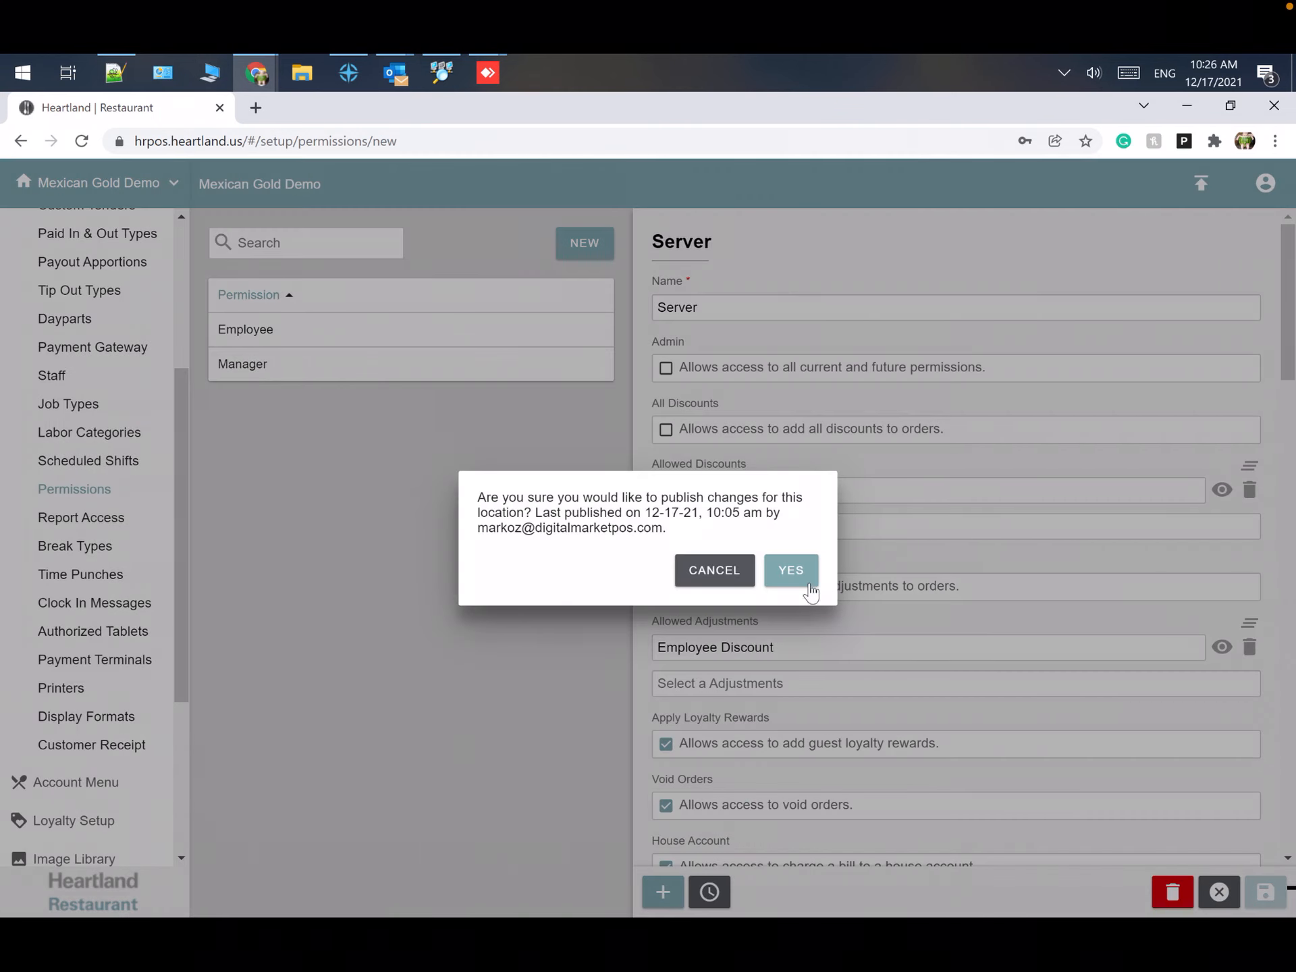
pyautogui.click(809, 574)
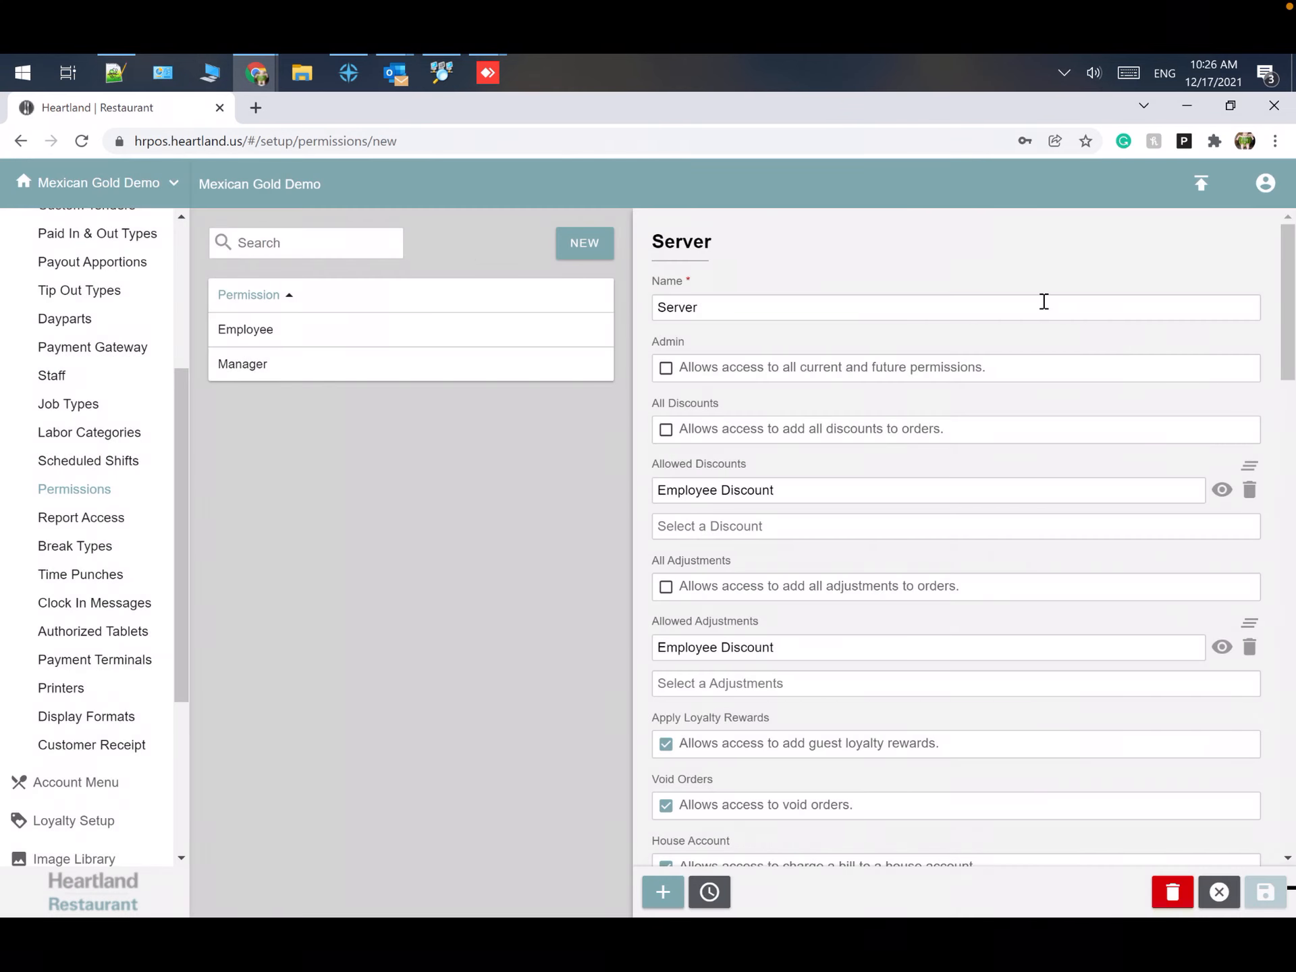